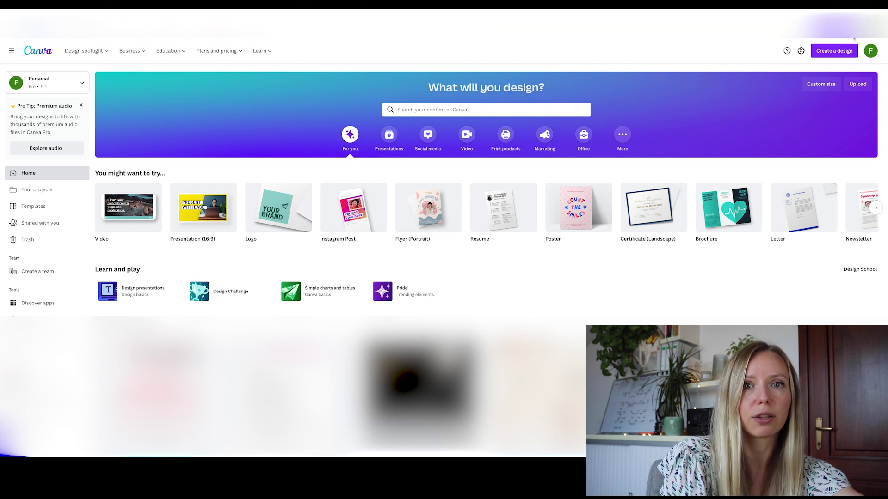
# Step: Create a new blank US Letter document
pyautogui.click(832, 52)
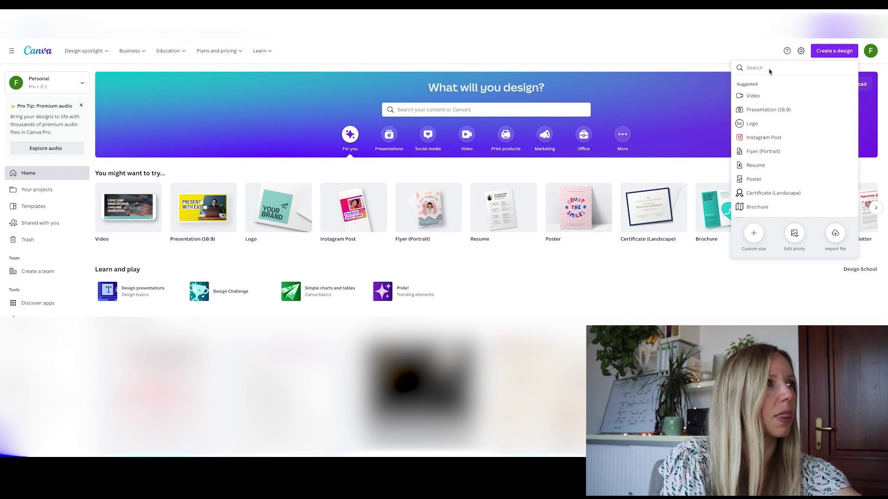
pyautogui.write('le')
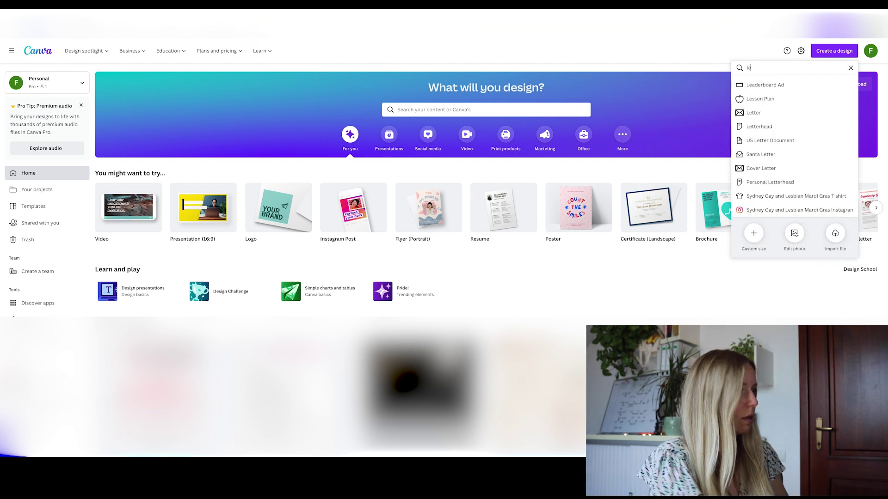
pyautogui.press('BackSpace')
pyautogui.press('BackSpace')
pyautogui.write('us')
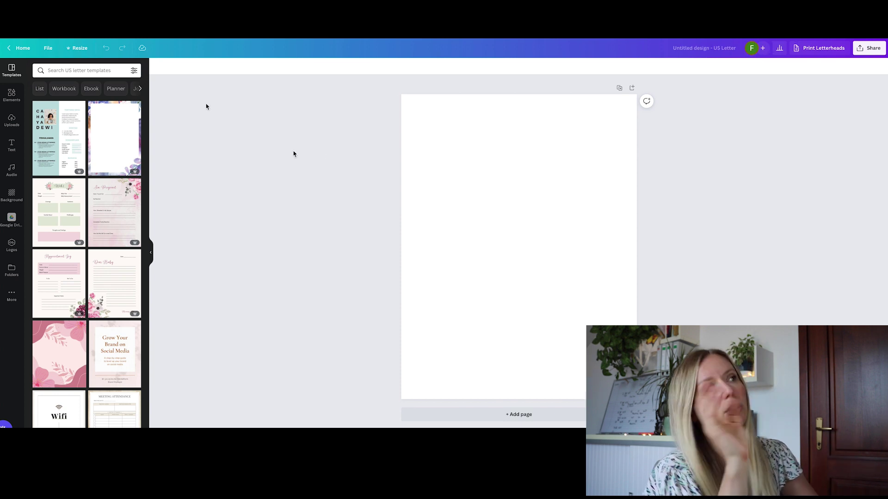
# Step: Add a heading reading "Daily Planner" and place it at the top of the page
pyautogui.click(11, 95)
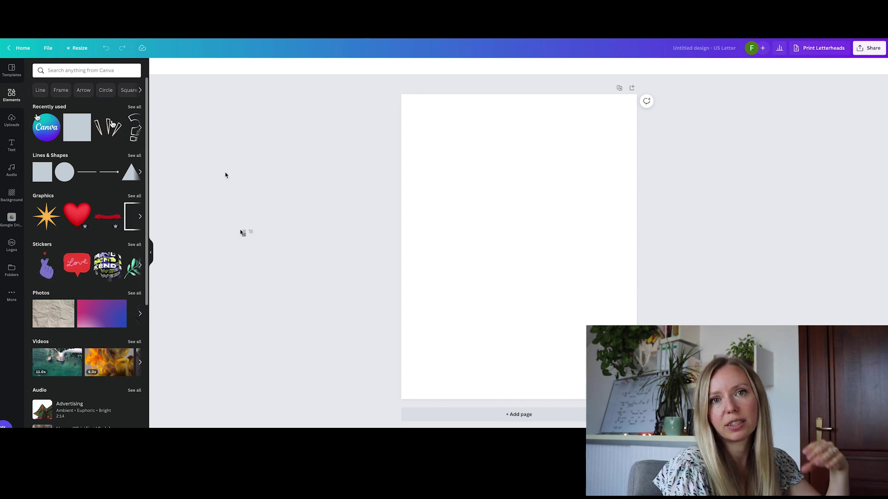
pyautogui.click(18, 143)
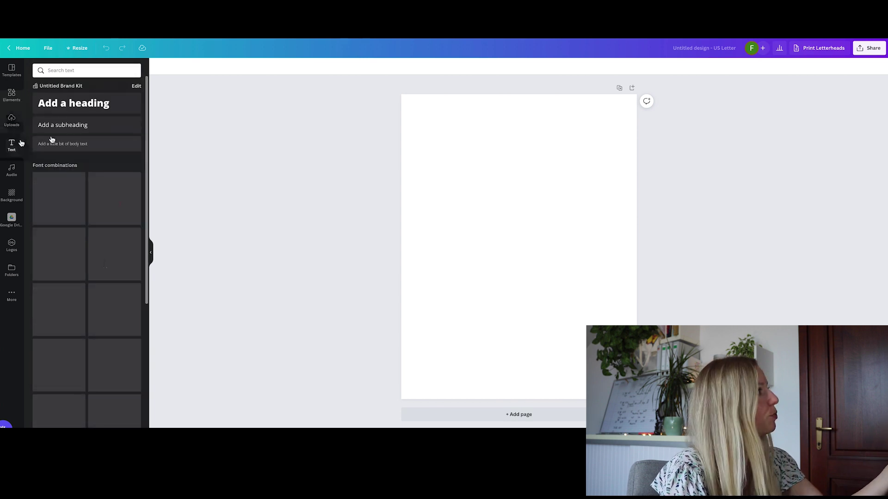
pyautogui.click(83, 103)
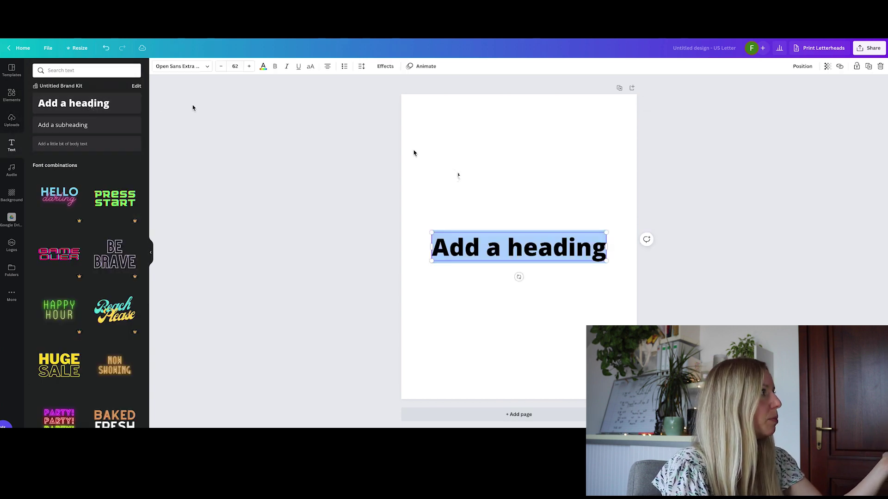
pyautogui.write('Daily')
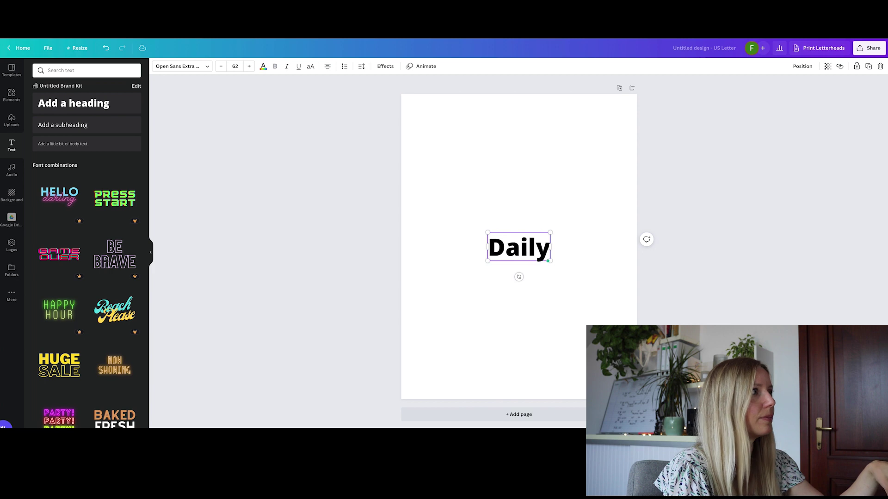
pyautogui.write(' p')
pyautogui.press('BackSpace')
pyautogui.write('Planner')
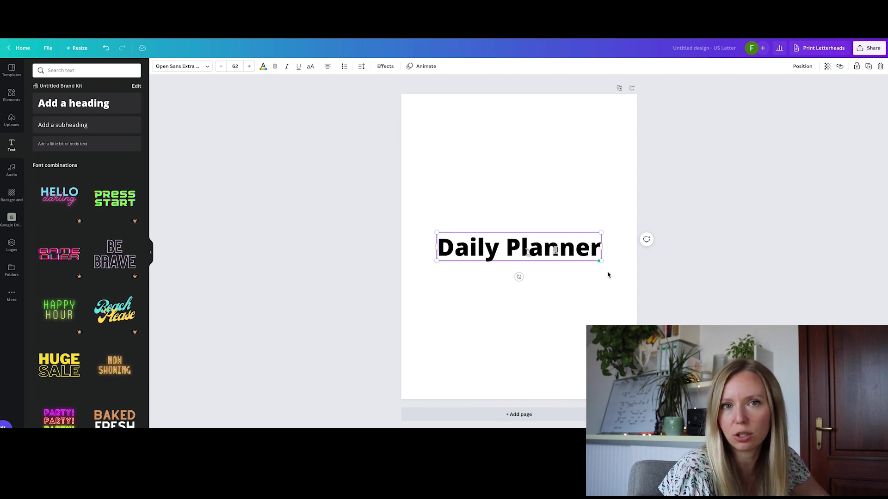
pyautogui.click(564, 256)
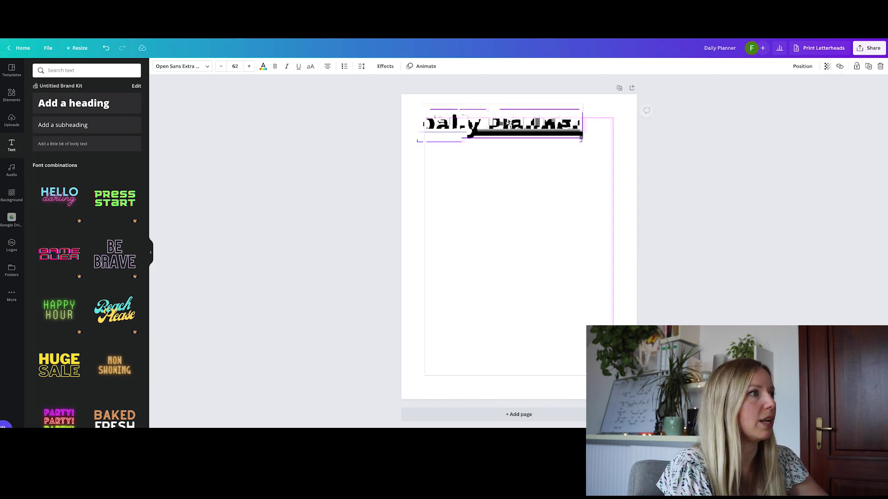
# Step: Set the Daily Planner heading to Le Jour Script at size 56 and centre it near the page's upper edge
pyautogui.click(195, 67)
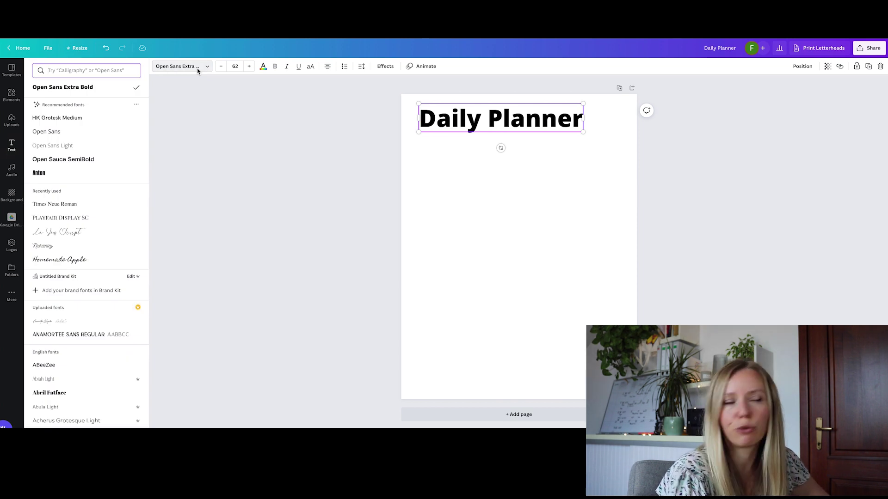
pyautogui.click(74, 233)
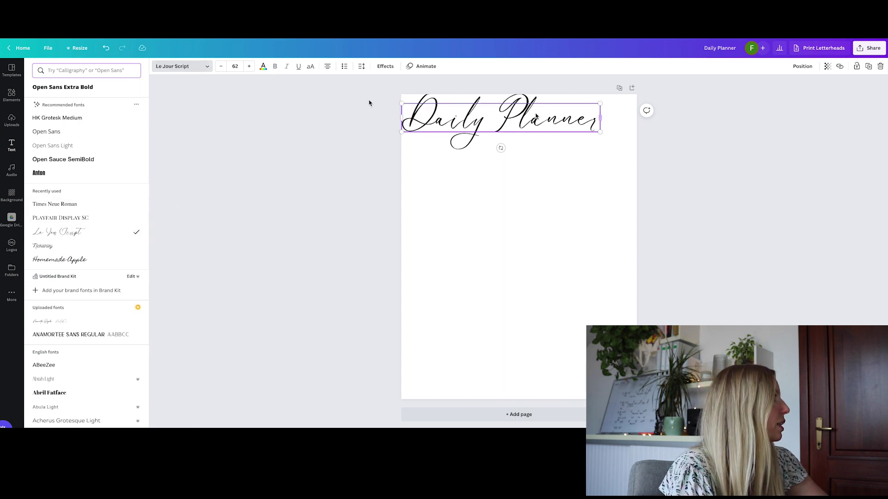
pyautogui.click(235, 66)
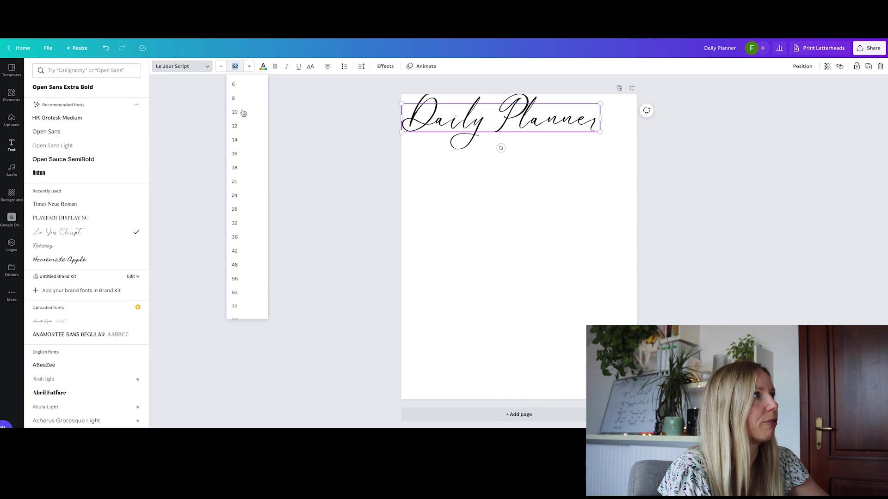
pyautogui.click(246, 279)
pyautogui.press('Escape')
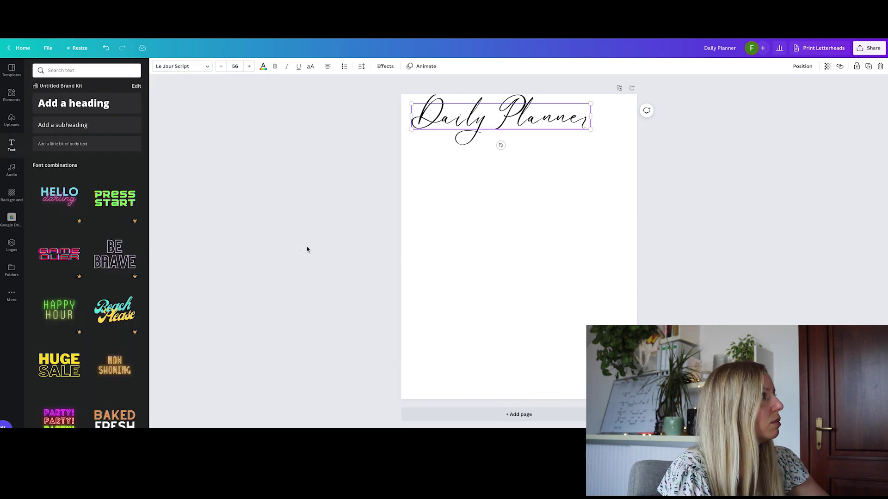
pyautogui.moveTo(528, 122); pyautogui.dragTo(554, 126)
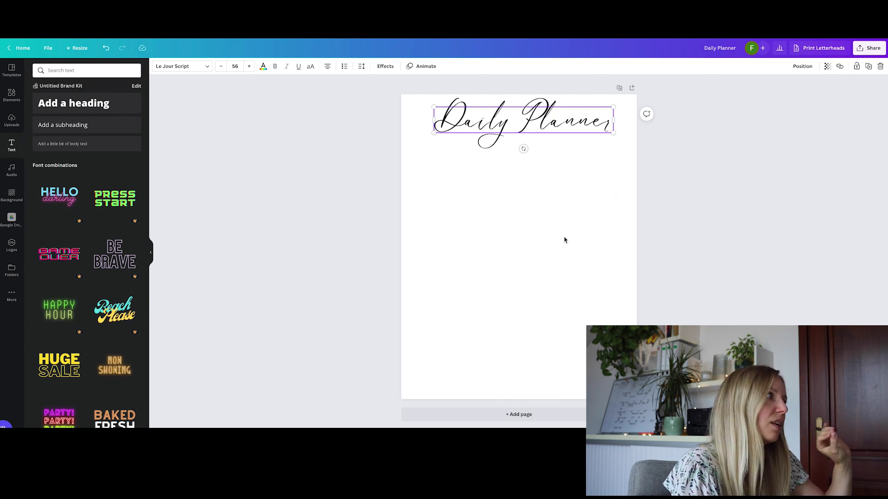
pyautogui.click(362, 217)
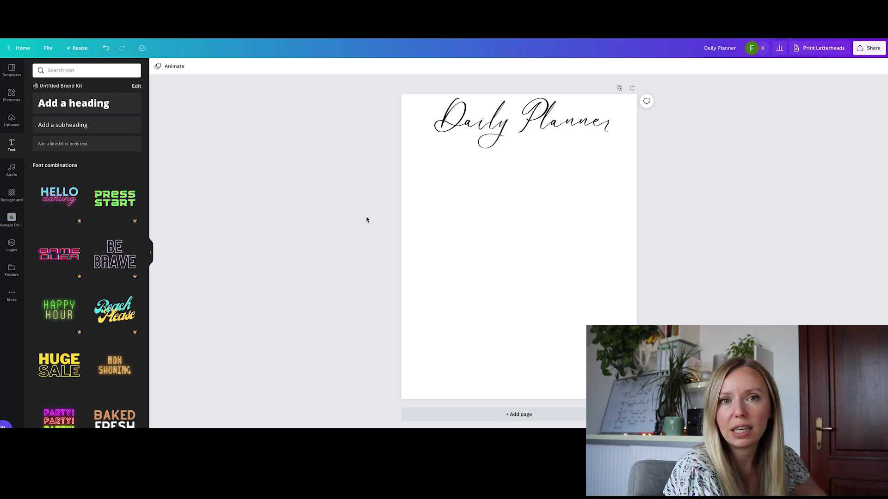
# Step: Duplicate the Daily Planner heading, place the copy below it and change its text to "My Week"
pyautogui.click(496, 120)
pyautogui.hotkey('ctrl', 'd')
pyautogui.moveTo(496, 119); pyautogui.dragTo(512, 169)
pyautogui.doubleClick(513, 167)
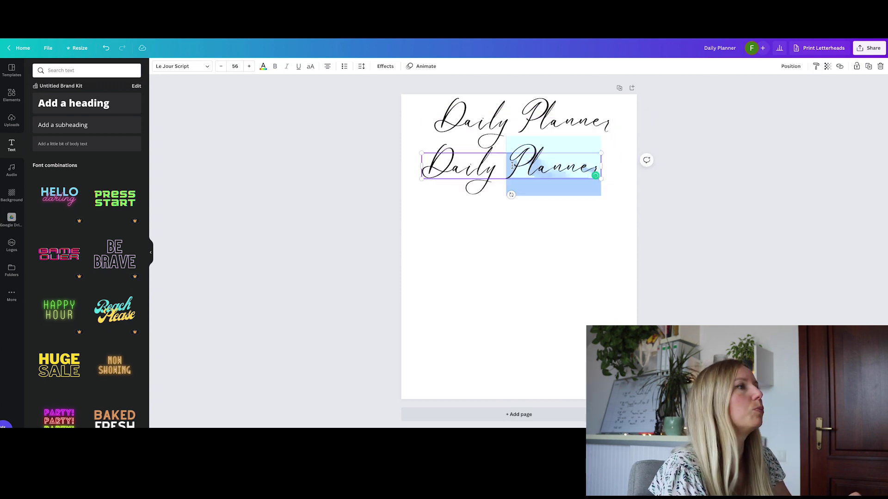
pyautogui.hotkey('ctrl', 'a')
pyautogui.write('T')
pyautogui.press('BackSpace')
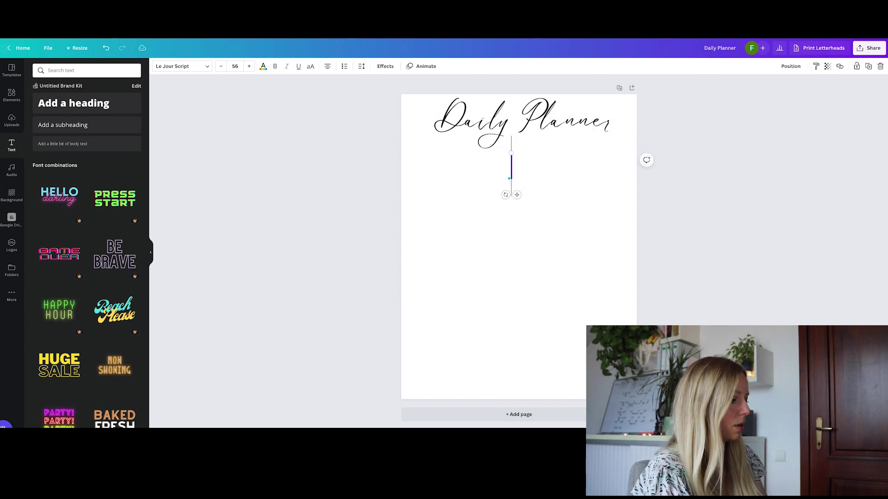
pyautogui.write('My work')
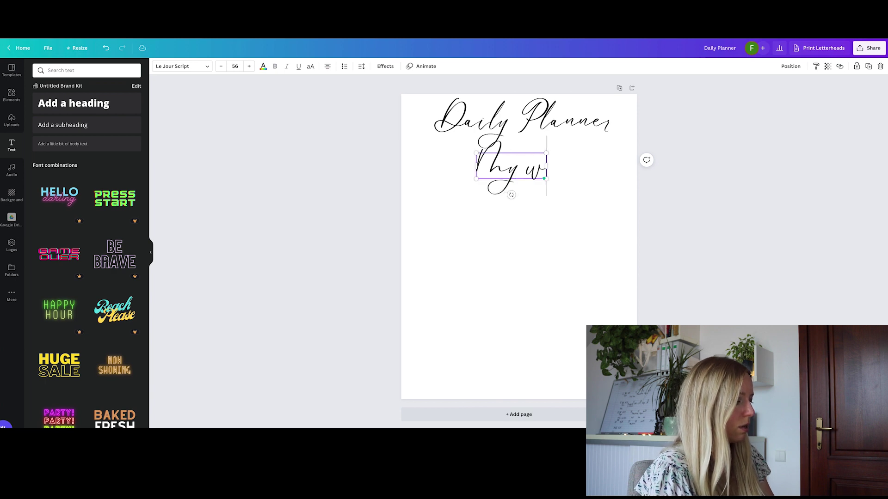
pyautogui.click(519, 171)
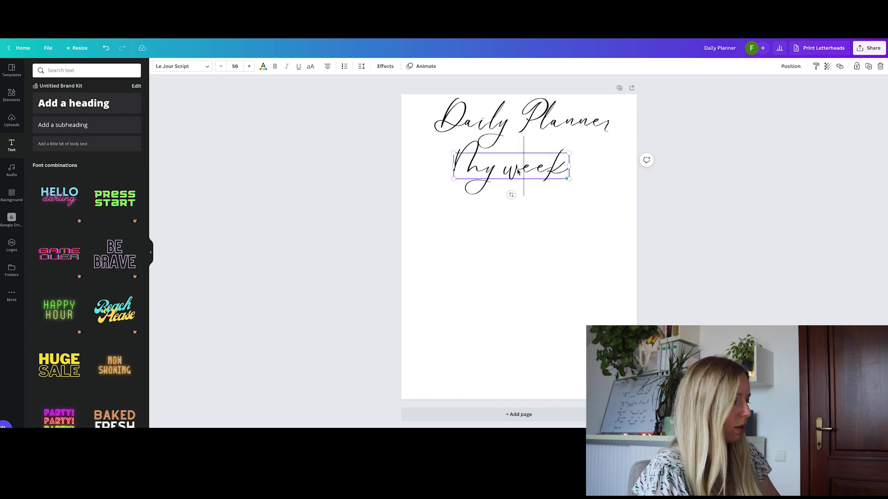
pyautogui.press('BackSpace')
pyautogui.write('W')
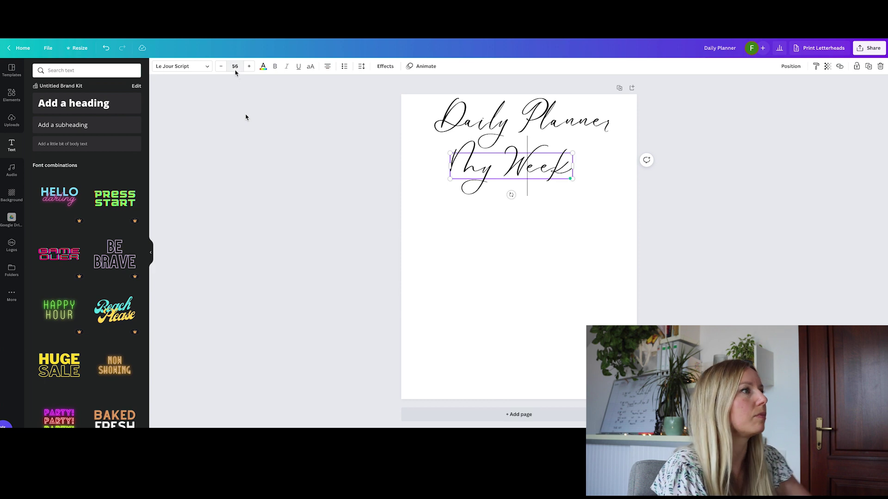
# Step: Set the My Week text to size 32 in the Playfair Display SC font
pyautogui.click(235, 66)
pyautogui.click(248, 144)
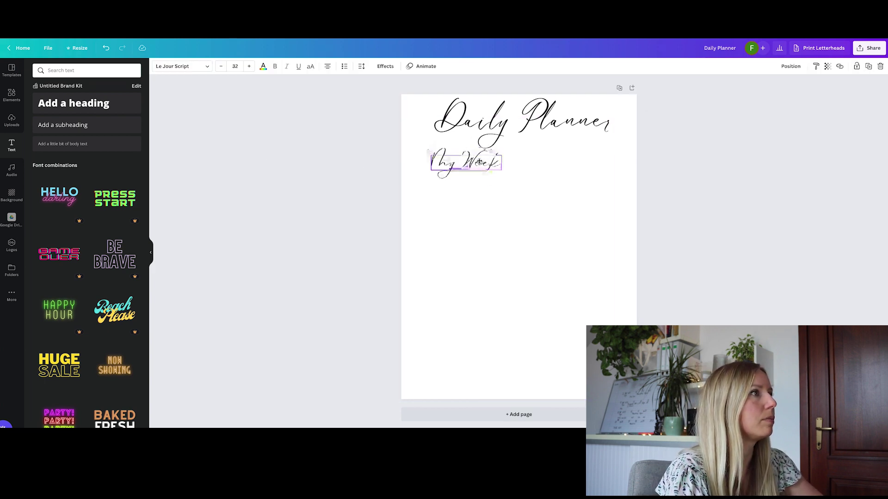
pyautogui.click(197, 68)
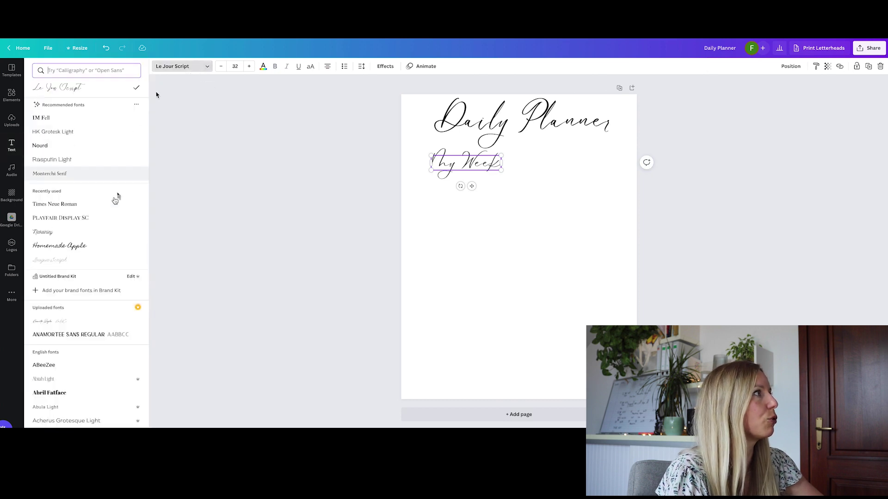
pyautogui.scroll(-3, 113, 203)
pyautogui.scroll(3, 114, 203)
pyautogui.click(103, 219)
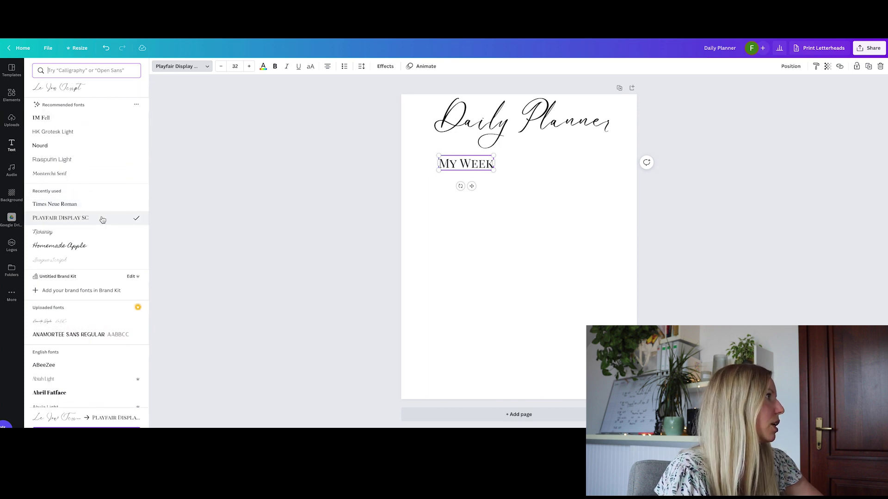
pyautogui.click(106, 205)
pyautogui.click(104, 218)
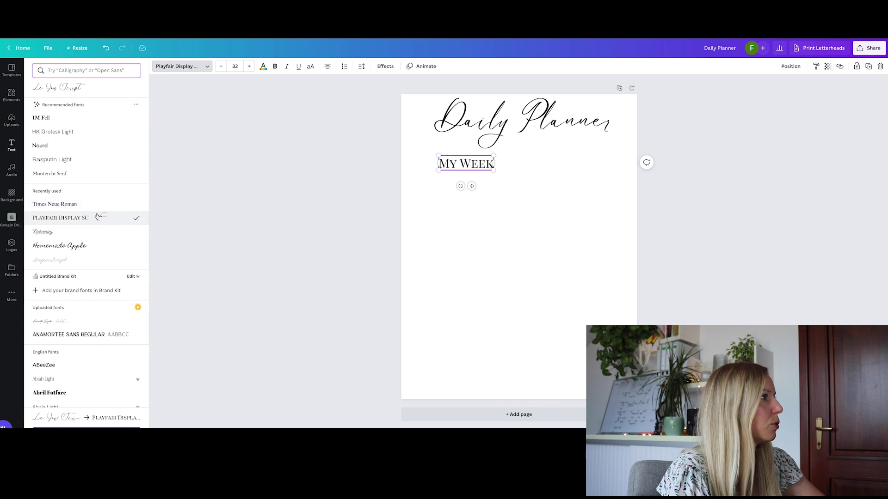
# Step: Reduce the My Week text to size 24 and move it toward the page's left margin under the heading
pyautogui.click(234, 67)
pyautogui.click(231, 172)
pyautogui.click(244, 174)
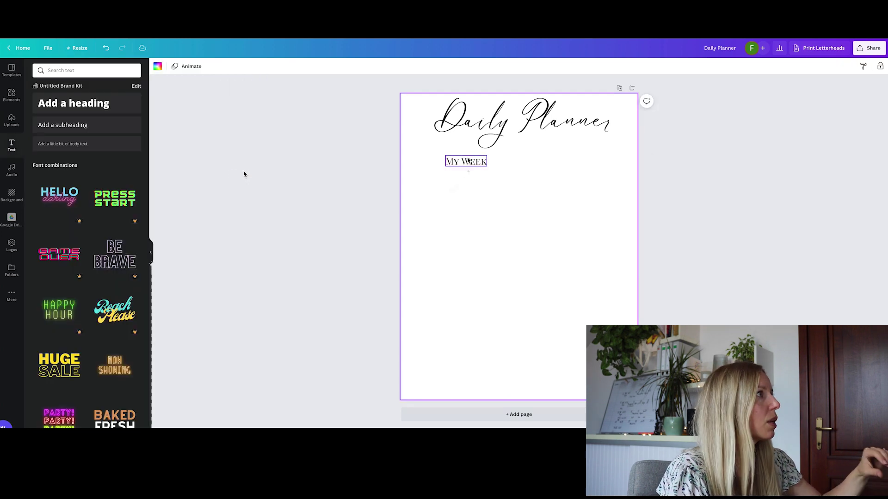
pyautogui.click(469, 160)
pyautogui.moveTo(470, 161); pyautogui.dragTo(446, 159)
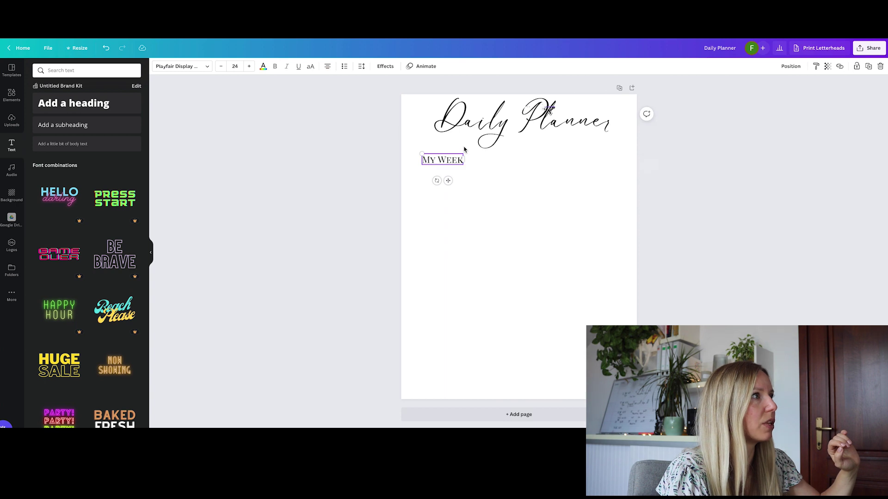
# Step: Move the Daily Planner heading slightly down on the page
pyautogui.click(536, 121)
pyautogui.moveTo(536, 121); pyautogui.dragTo(537, 122)
pyautogui.click(307, 202)
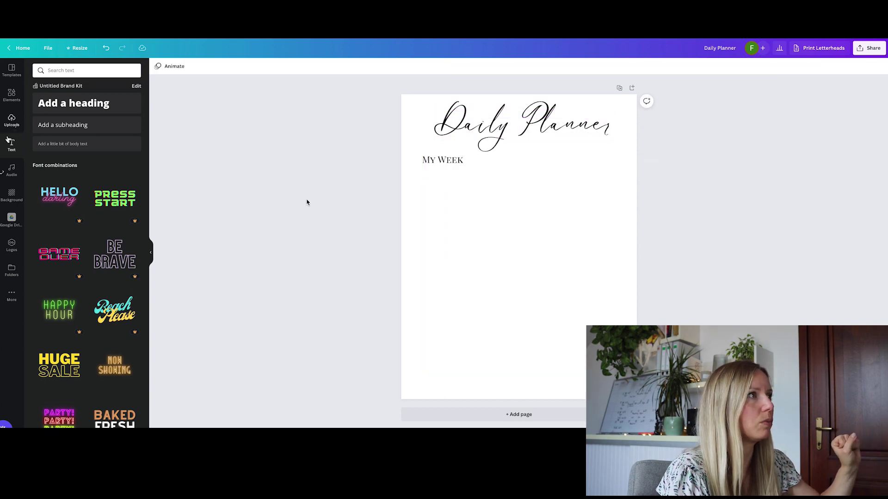
# Step: Add a square shape, left-align it beneath the My Week text and reshape it into a wide, flat bar
pyautogui.click(12, 95)
pyautogui.click(78, 139)
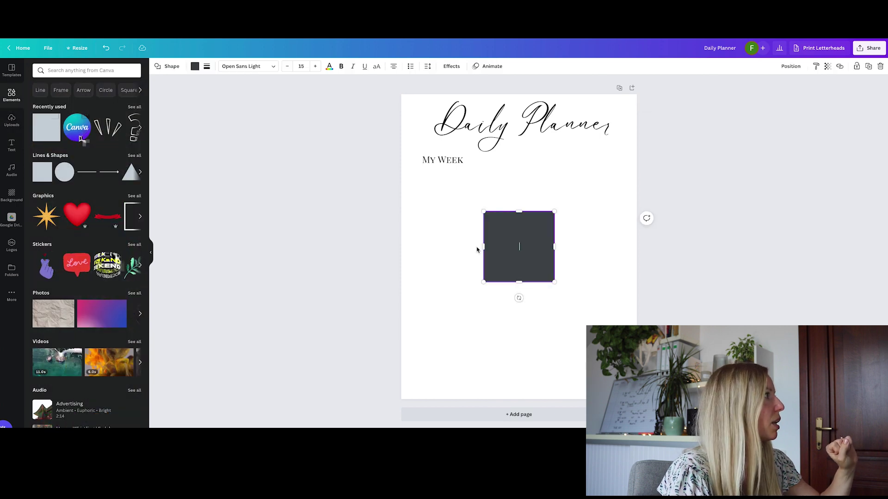
pyautogui.moveTo(532, 260); pyautogui.dragTo(472, 220)
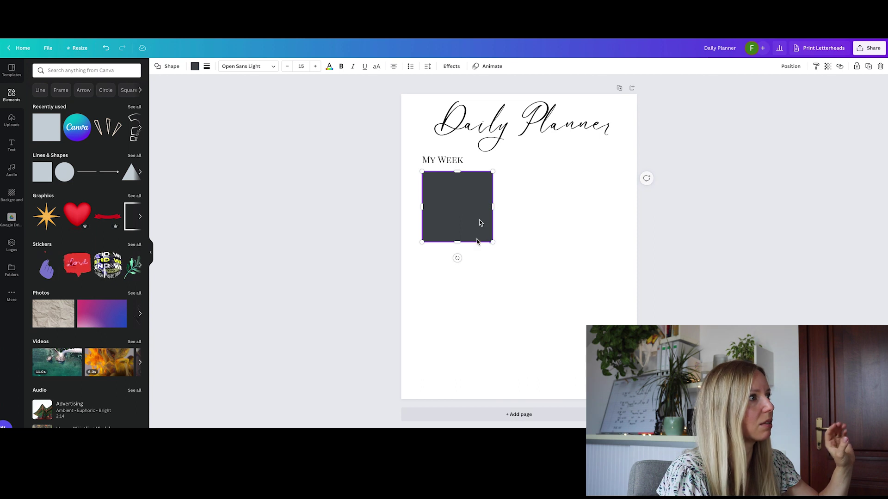
pyautogui.moveTo(466, 241); pyautogui.dragTo(493, 242)
# Step: Duplicate the bar into a column of seven evenly spaced bars and enlarge the column slightly toward the page's lower edge
pyautogui.hotkey('ctrl', 'd')
pyautogui.hotkey('ctrl', 'd')
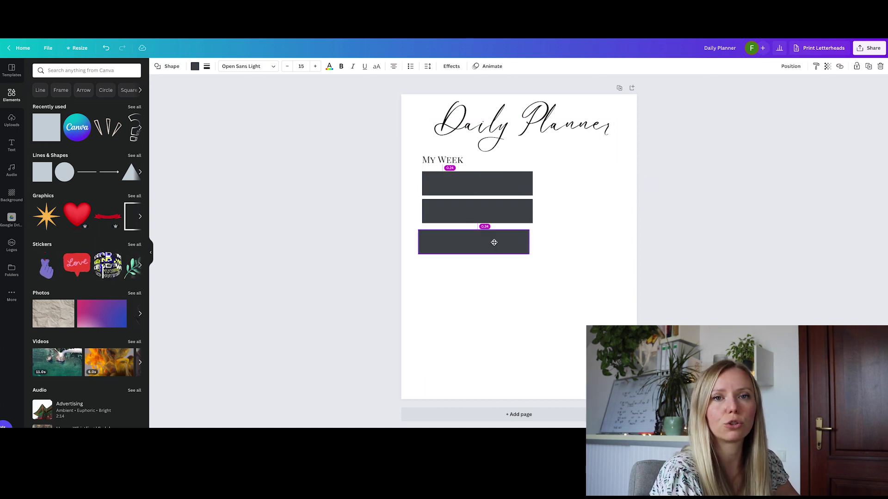
pyautogui.moveTo(494, 242); pyautogui.dragTo(494, 240)
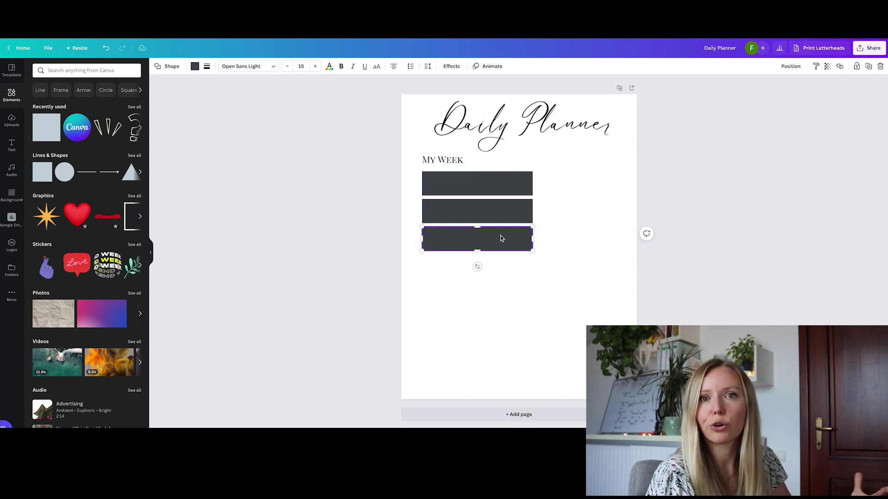
pyautogui.hotkey('ctrl', 'v')
pyautogui.moveTo(512, 190); pyautogui.dragTo(506, 264)
pyautogui.hotkey('ctrl', 'v')
pyautogui.moveTo(519, 193)
pyautogui.mouseDown()
pyautogui.moveTo(515, 331)
pyautogui.moveTo(525, 227)
pyautogui.moveTo(518, 197)
pyautogui.moveTo(511, 364)
pyautogui.moveTo(507, 190)
pyautogui.mouseUp()
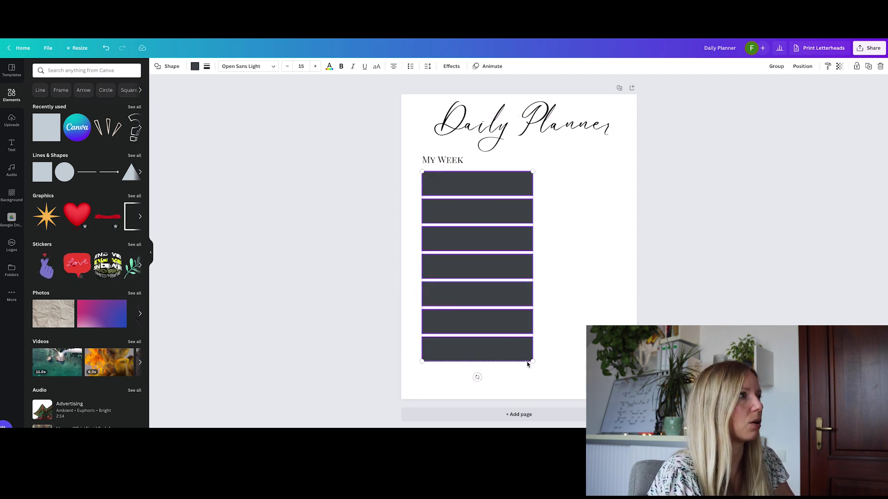
pyautogui.moveTo(533, 361); pyautogui.dragTo(541, 384)
pyautogui.click(551, 323)
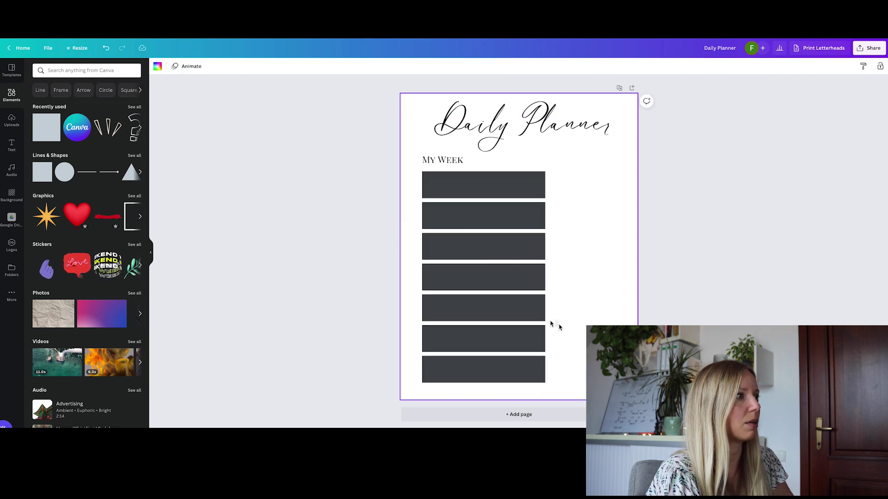
# Step: Fill all seven bars with light gray
pyautogui.moveTo(522, 285); pyautogui.dragTo(501, 194)
pyautogui.click(502, 195)
pyautogui.click(575, 223)
pyautogui.moveTo(574, 398)
pyautogui.mouseDown()
pyautogui.moveTo(549, 363)
pyautogui.moveTo(492, 191)
pyautogui.mouseUp()
pyautogui.click(199, 69)
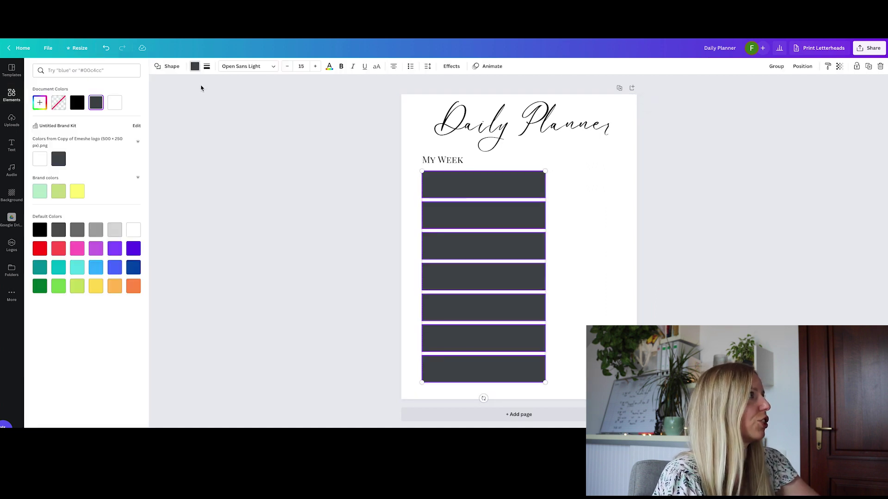
pyautogui.click(116, 230)
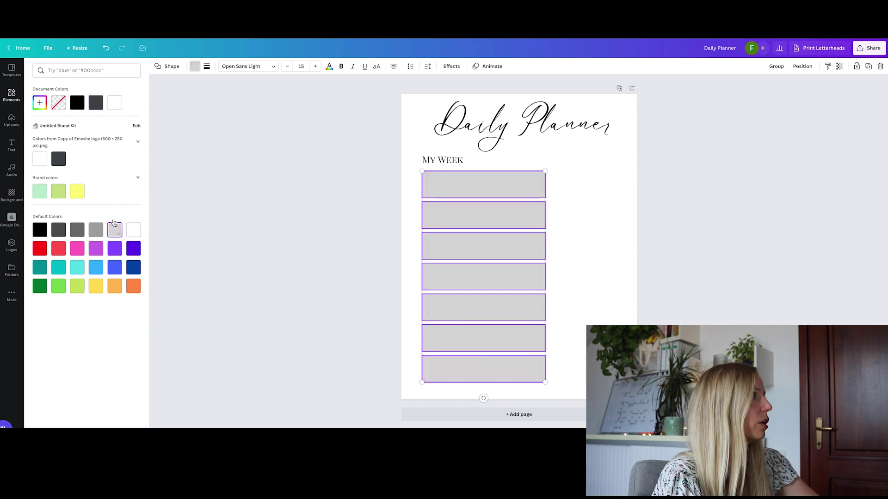
# Step: Recolor all seven bars with the custom pale pink #FFE6E6
pyautogui.click(38, 106)
pyautogui.moveTo(58, 123)
pyautogui.mouseDown()
pyautogui.moveTo(76, 144)
pyautogui.moveTo(48, 119)
pyautogui.mouseUp()
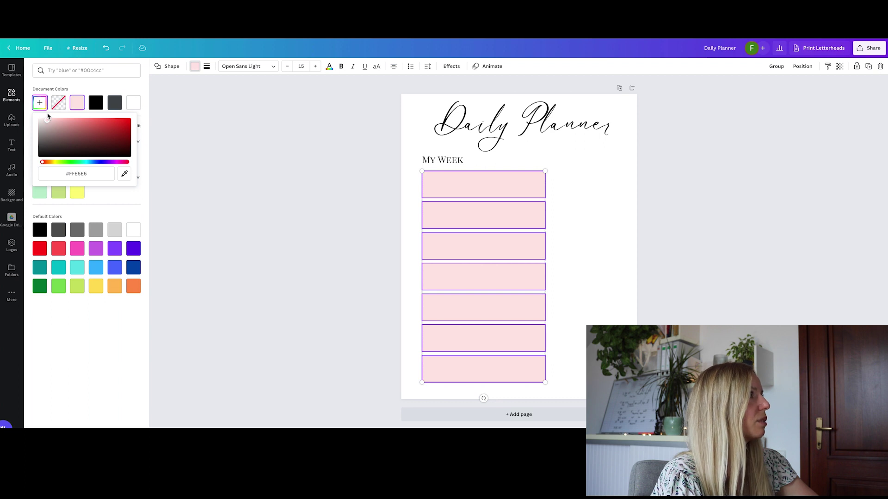
pyautogui.click(270, 170)
pyautogui.click(282, 163)
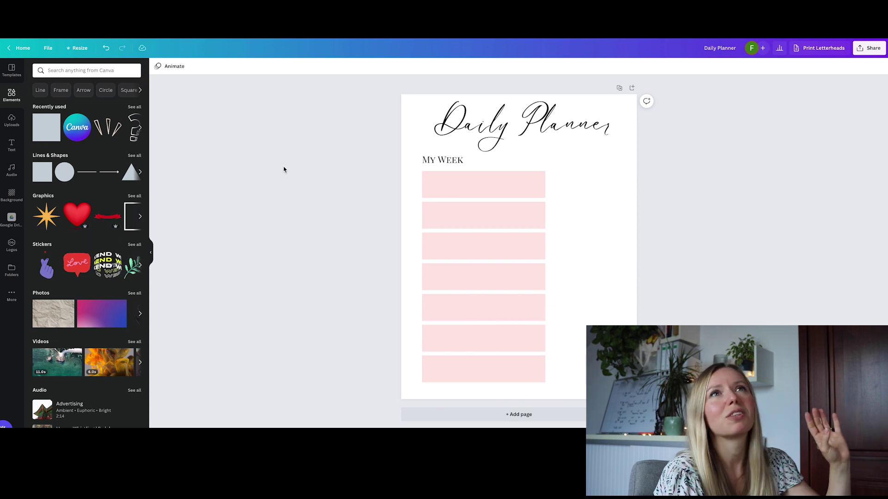
# Step: Move the My Week heading slightly down, closer to the first bar, keeping its left alignment
pyautogui.moveTo(424, 161); pyautogui.dragTo(436, 163)
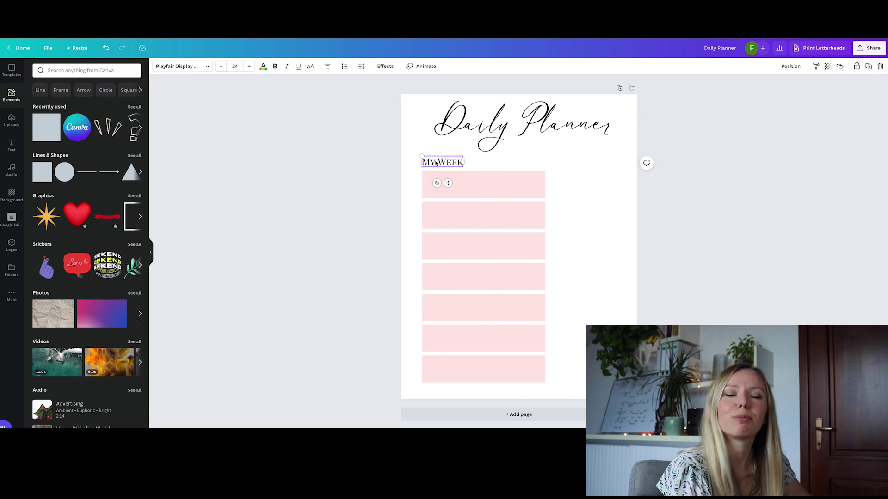
pyautogui.click(634, 205)
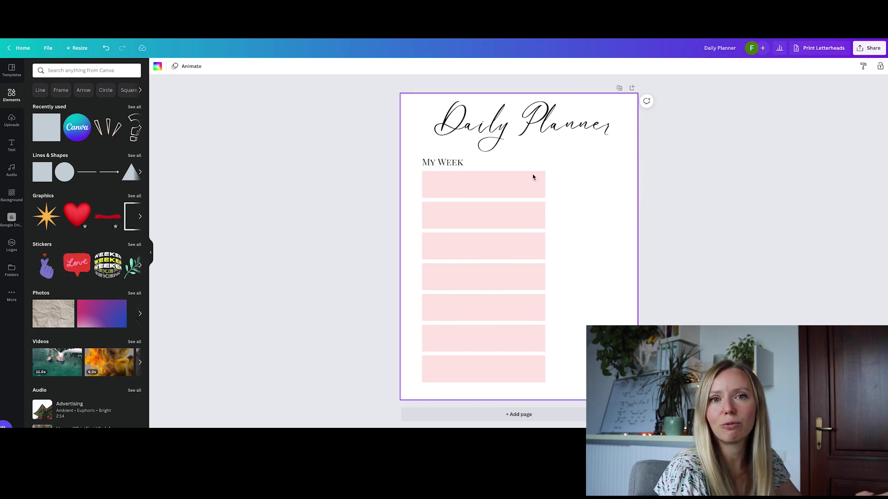
pyautogui.click(458, 165)
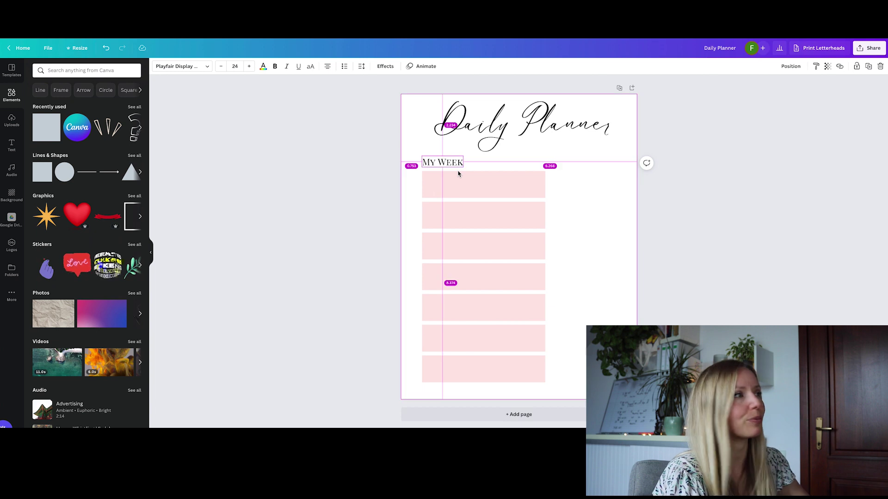
pyautogui.moveTo(448, 182); pyautogui.dragTo(508, 168)
pyautogui.moveTo(622, 169); pyautogui.dragTo(578, 169)
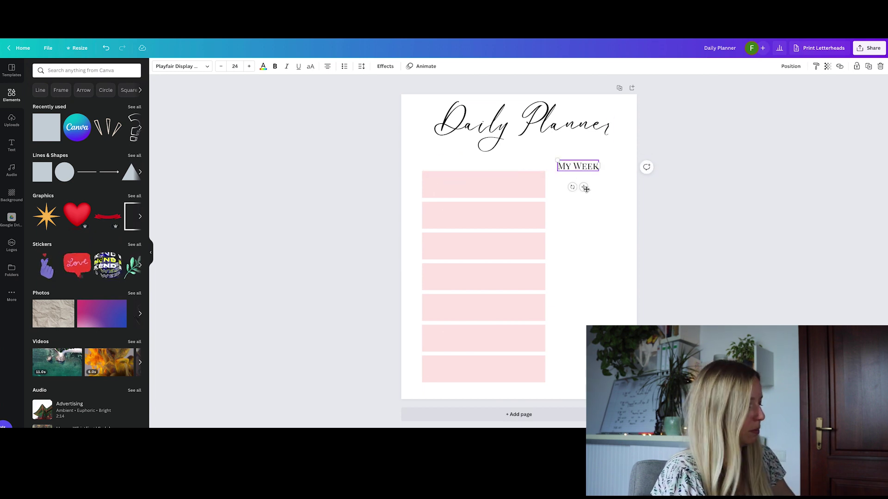
pyautogui.click(219, 80)
pyautogui.click(105, 48)
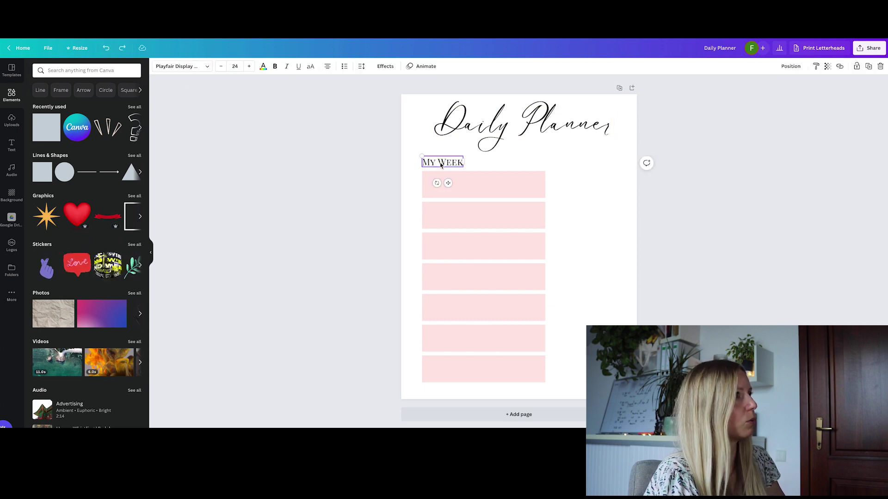
# Step: Duplicate the My Week heading, place the copy level with it above the empty right column, and change its text to "Reminders"
pyautogui.hotkey('ctrl', 'd')
pyautogui.moveTo(567, 172); pyautogui.dragTo(591, 165)
pyautogui.doubleClick(569, 163)
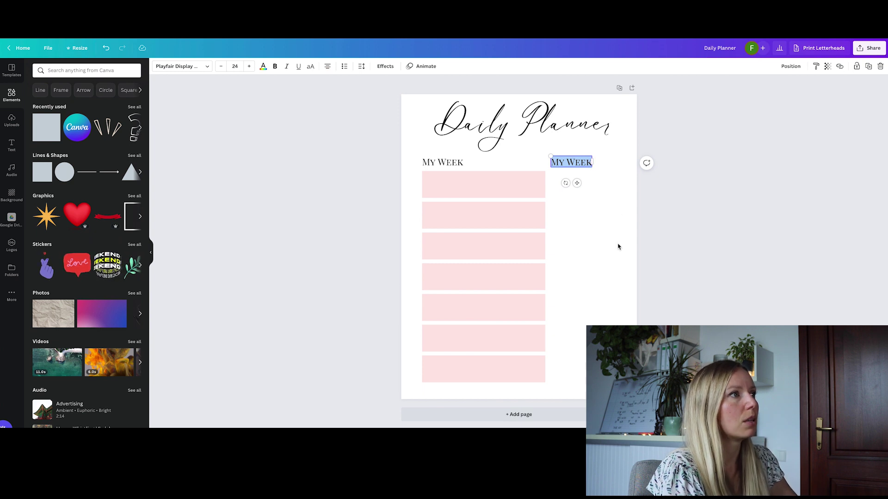
pyautogui.press('BackSpace')
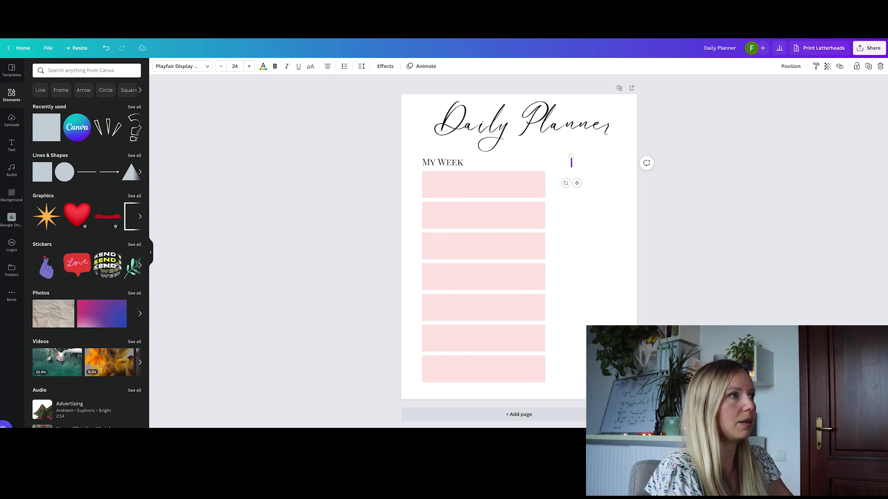
pyautogui.write('Reminders')
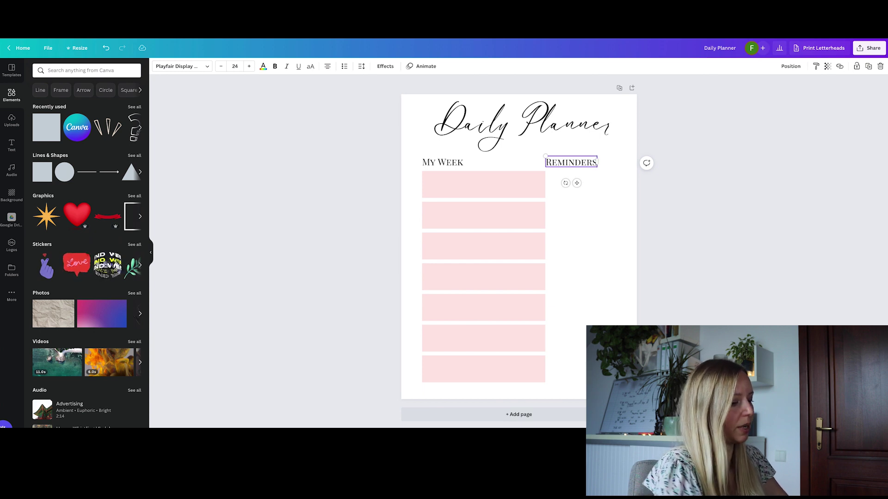
pyautogui.click(621, 250)
pyautogui.moveTo(567, 165); pyautogui.dragTo(584, 162)
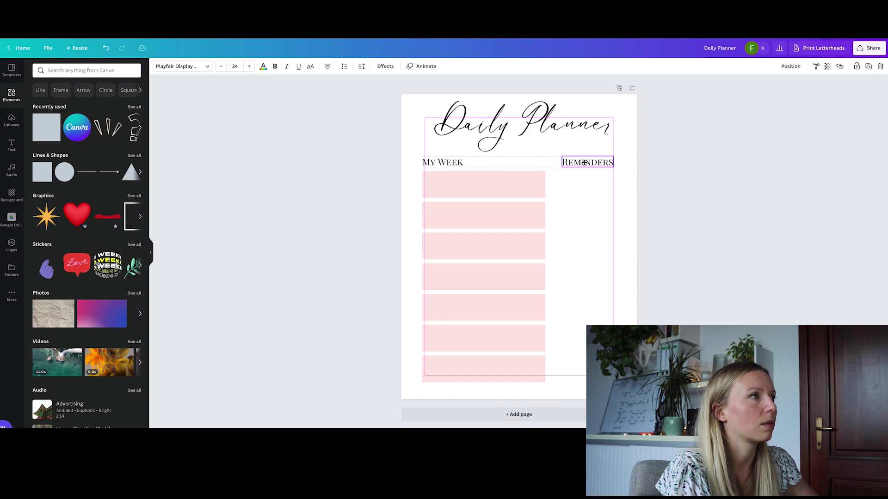
# Step: Replace the Reminders heading text with "Important" and set its font size to 18
pyautogui.doubleClick(584, 162)
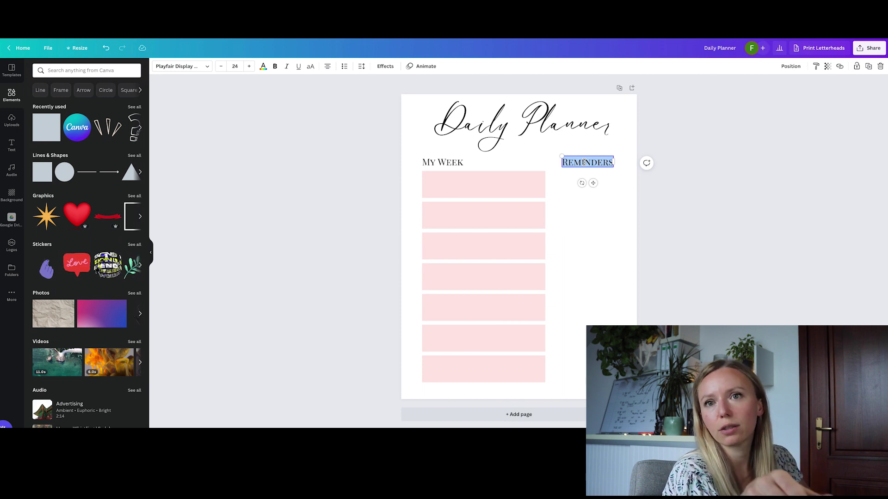
pyautogui.write('IMPOSRTANT')
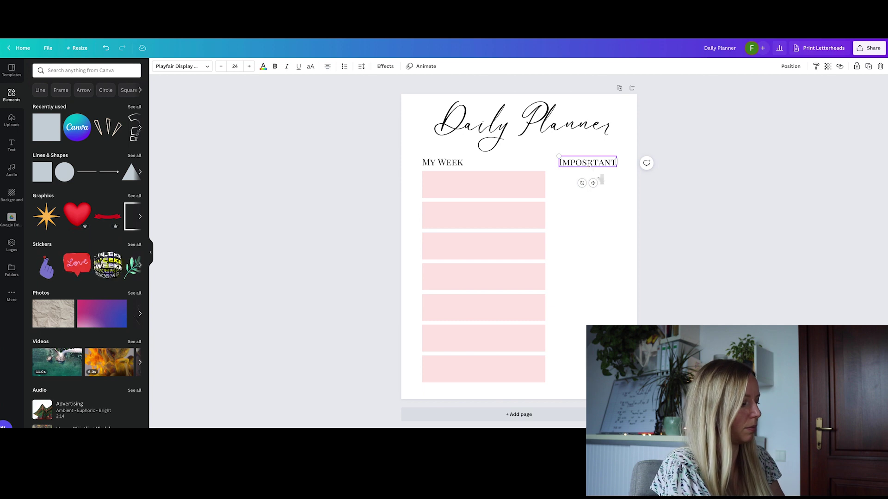
pyautogui.press('BackSpace')
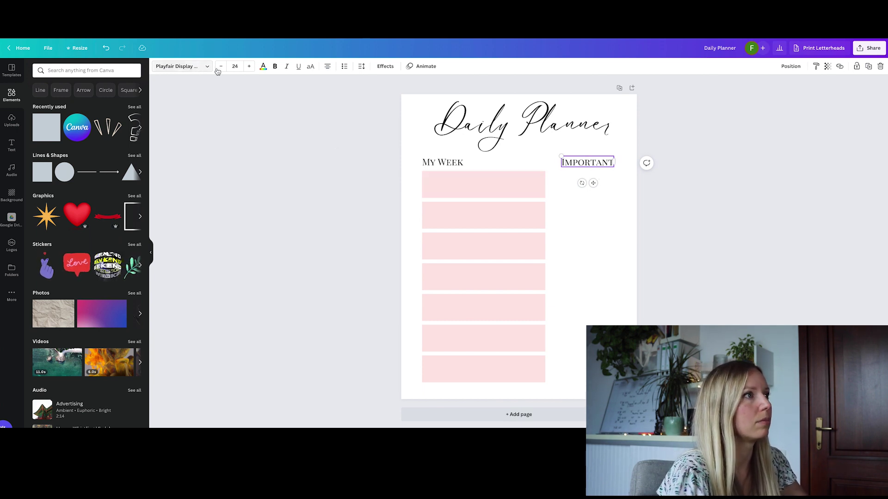
pyautogui.click(235, 66)
pyautogui.click(235, 167)
pyautogui.click(262, 163)
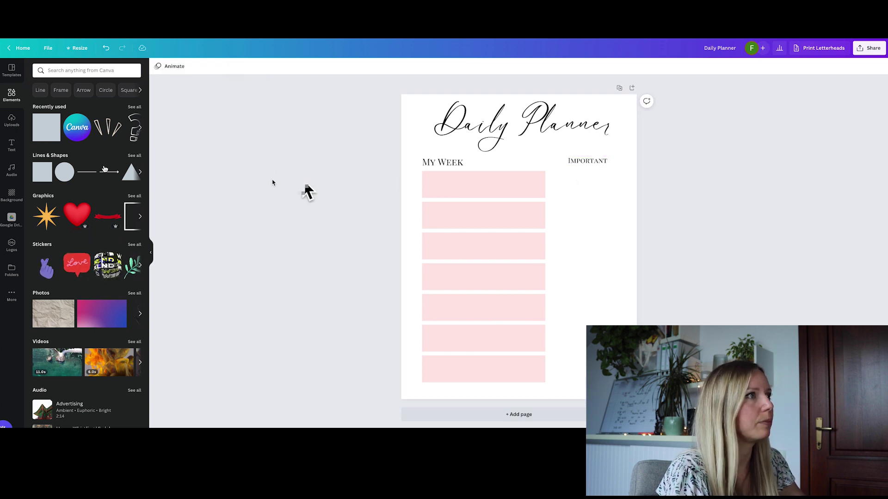
# Step: Add a horizontal line beneath the Important heading and duplicate it downward into a stack of three, deleting the extra fourth copy
pyautogui.click(84, 176)
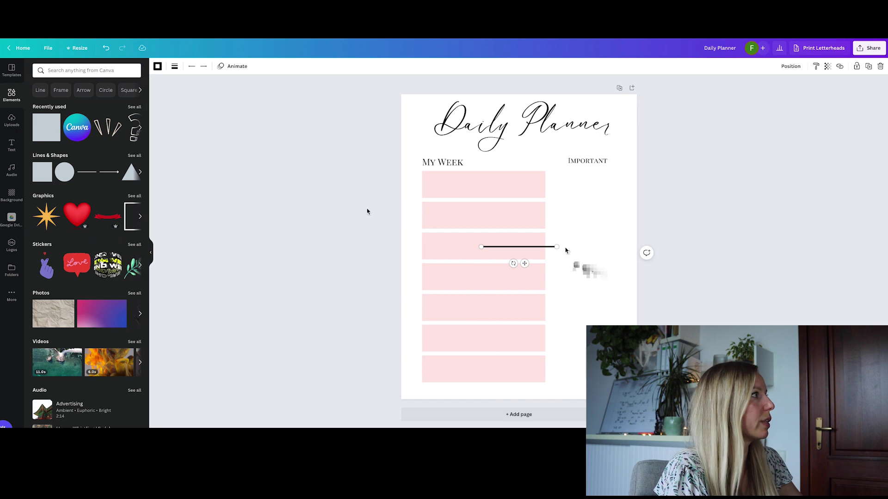
pyautogui.moveTo(548, 246); pyautogui.dragTo(618, 175)
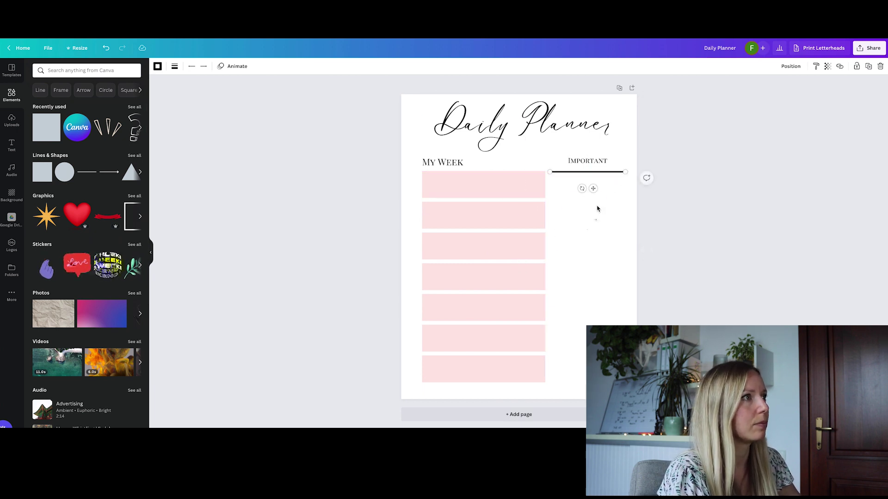
pyautogui.hotkey('ctrl', 'd')
pyautogui.moveTo(605, 178); pyautogui.dragTo(600, 184)
pyautogui.hotkey('ctrl', 'v')
pyautogui.hotkey('ctrl', 'd')
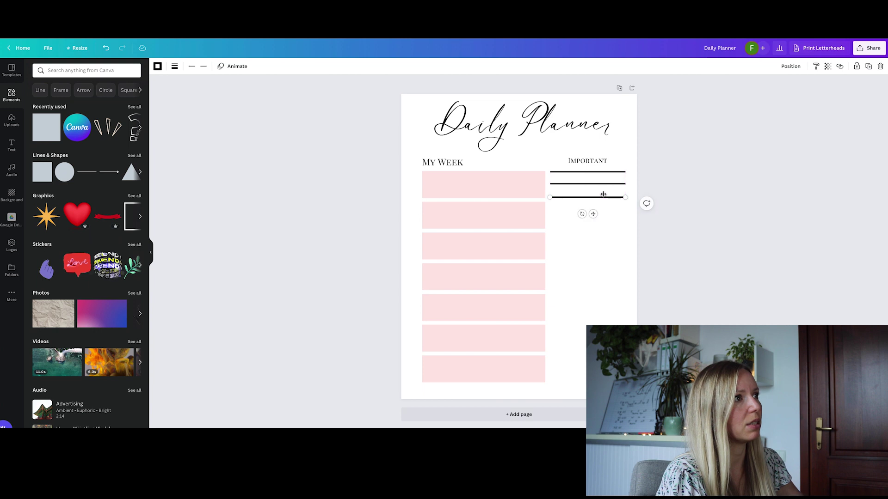
pyautogui.moveTo(607, 185); pyautogui.dragTo(605, 212)
pyautogui.click(603, 242)
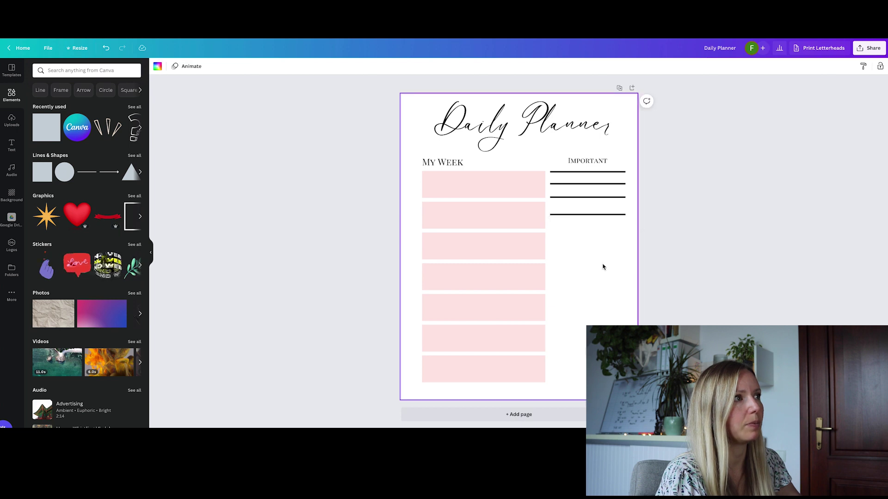
pyautogui.click(597, 215)
pyautogui.press('Delete')
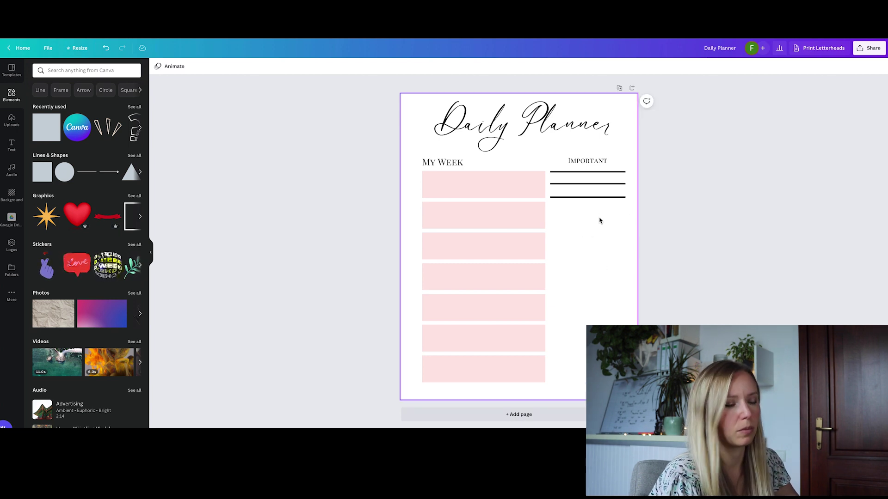
# Step: Duplicate the set of three lines twice further down to make nine aligned lines under Important
pyautogui.moveTo(599, 217); pyautogui.dragTo(600, 169)
pyautogui.hotkey('ctrl', 'd')
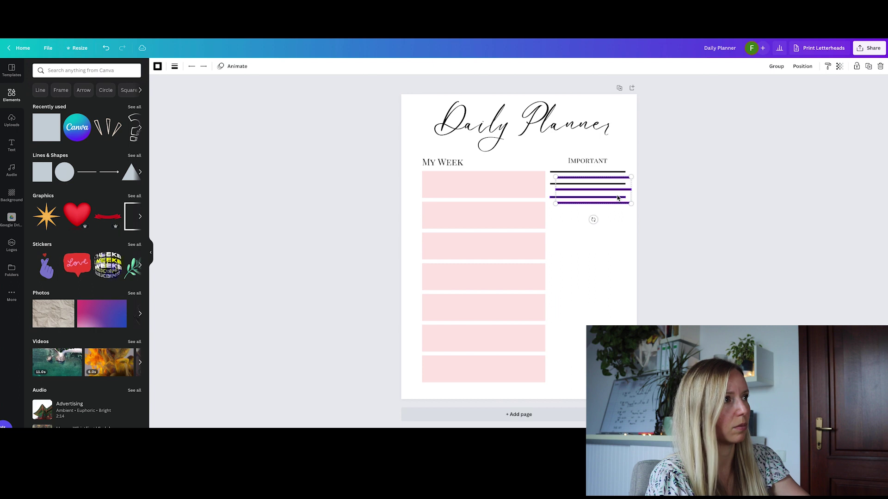
pyautogui.moveTo(618, 207); pyautogui.dragTo(613, 237)
pyautogui.click(613, 262)
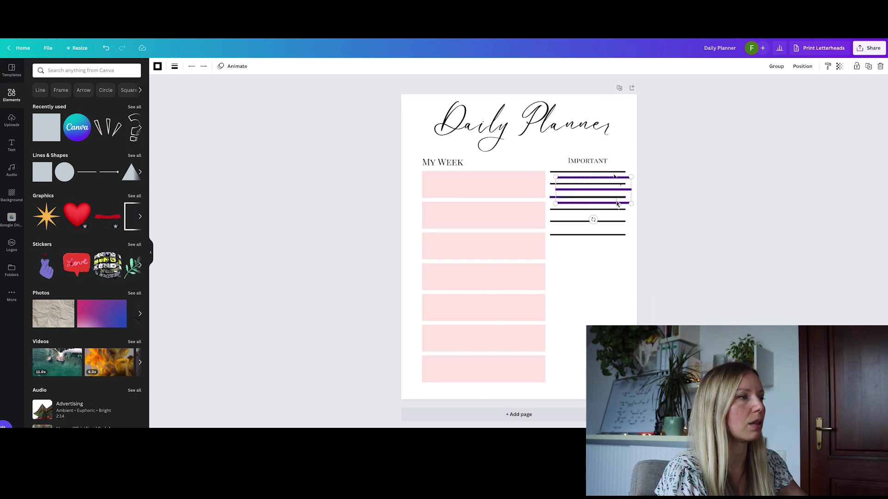
pyautogui.moveTo(618, 204); pyautogui.dragTo(612, 278)
pyautogui.click(611, 292)
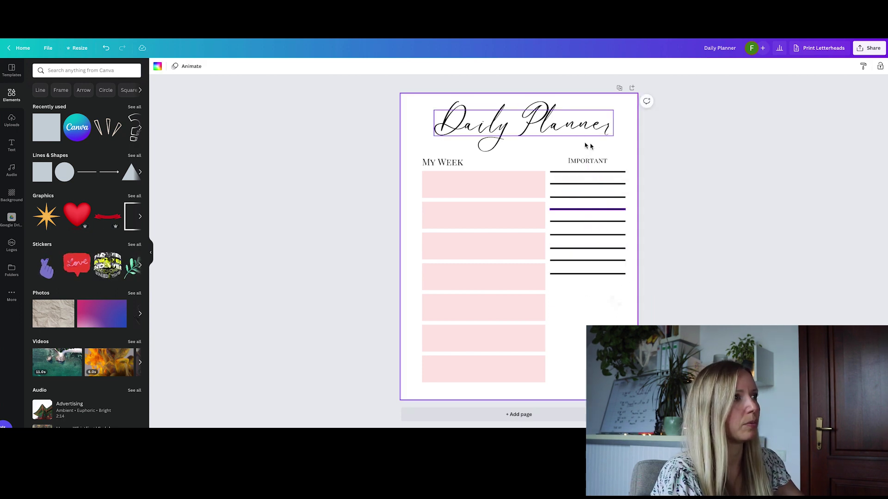
# Step: Duplicate the Important heading and center the copy just below the last line
pyautogui.click(587, 162)
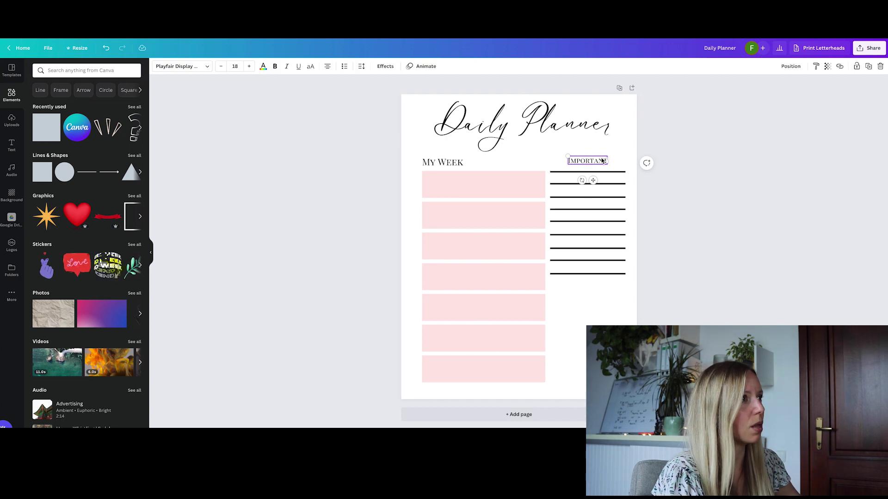
pyautogui.hotkey('ctrl', 'd')
pyautogui.moveTo(601, 166); pyautogui.dragTo(595, 288)
pyautogui.click(587, 324)
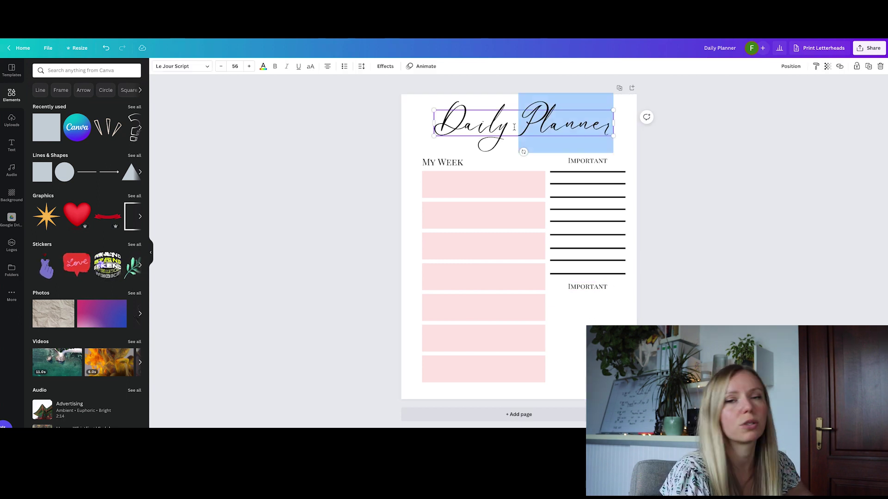
# Step: Duplicate the planner page to keep a second copy of the layout
pyautogui.moveTo(509, 126); pyautogui.dragTo(420, 127)
pyautogui.doubleClick(436, 121)
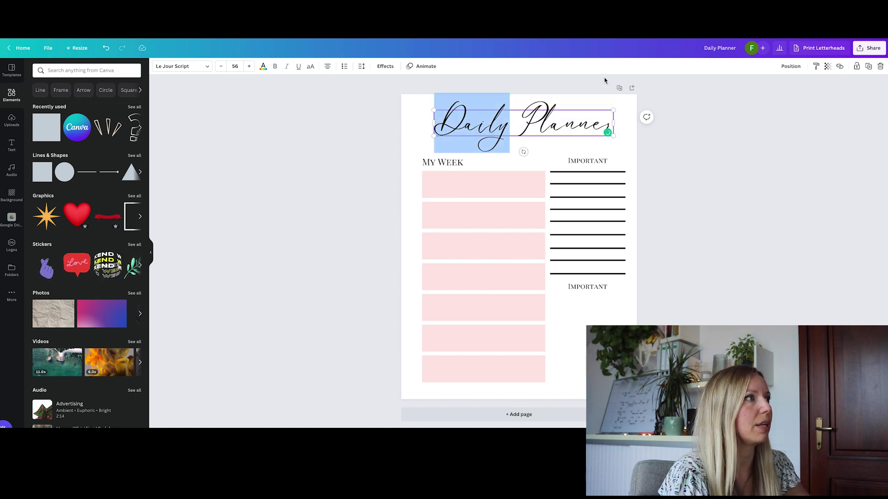
pyautogui.click(620, 89)
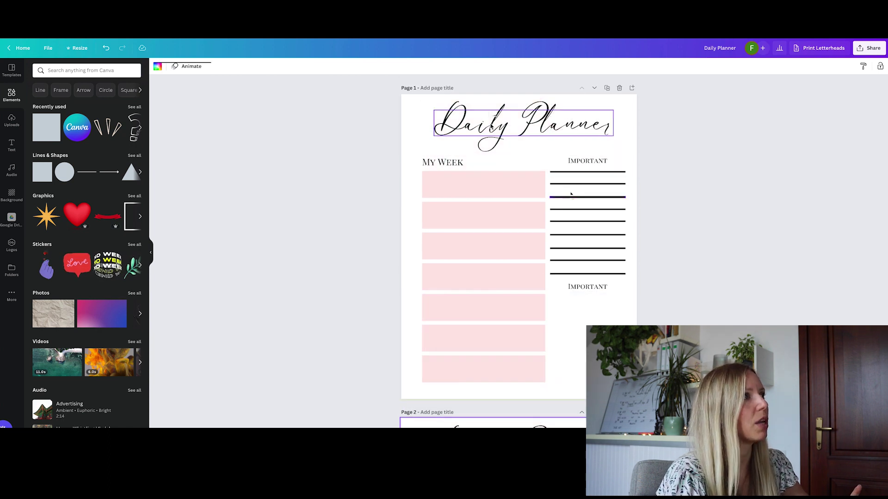
# Step: Change the script heading on page 1 to "Weekly Planner"
pyautogui.click(510, 124)
pyautogui.moveTo(510, 124); pyautogui.dragTo(443, 122)
pyautogui.write('Weekl')
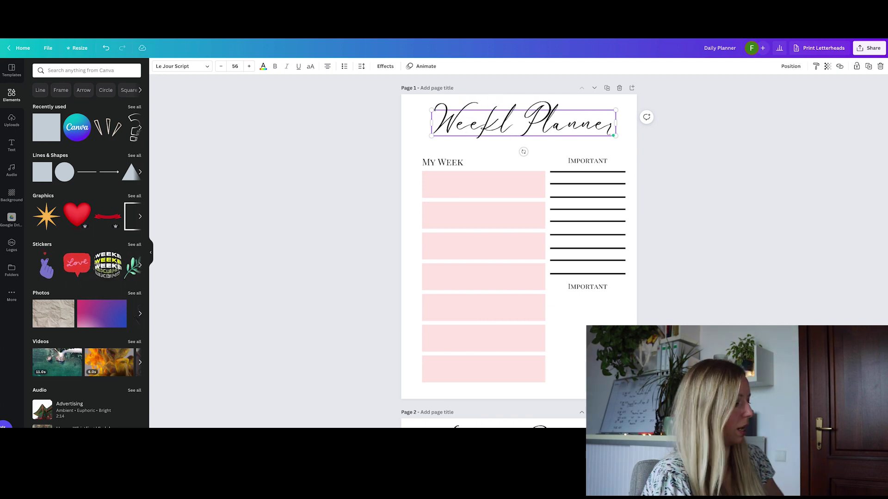
pyautogui.write('y')
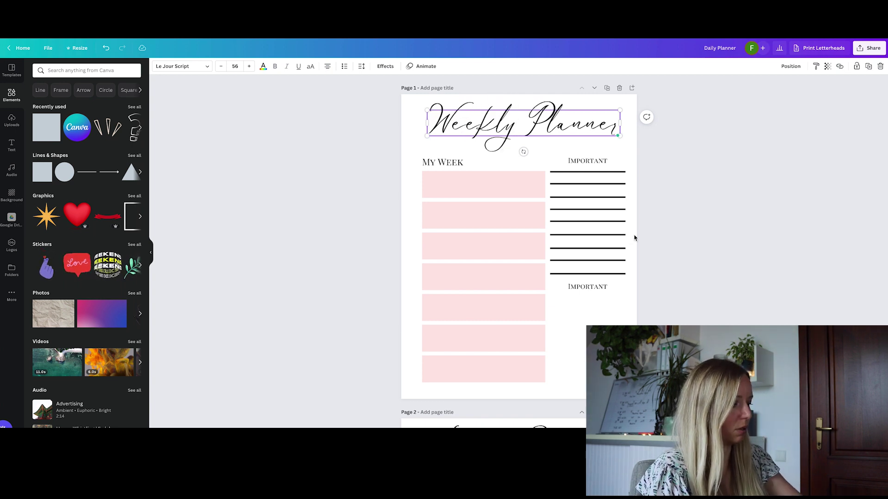
pyautogui.click(664, 236)
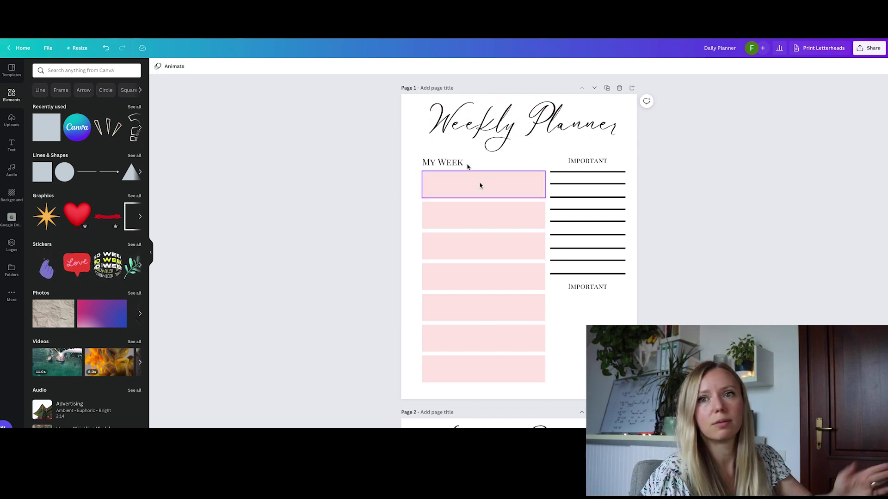
# Step: Replace the lower Important heading's text with "Weekend Plans"
pyautogui.click(601, 301)
pyautogui.click(602, 291)
pyautogui.click(600, 289)
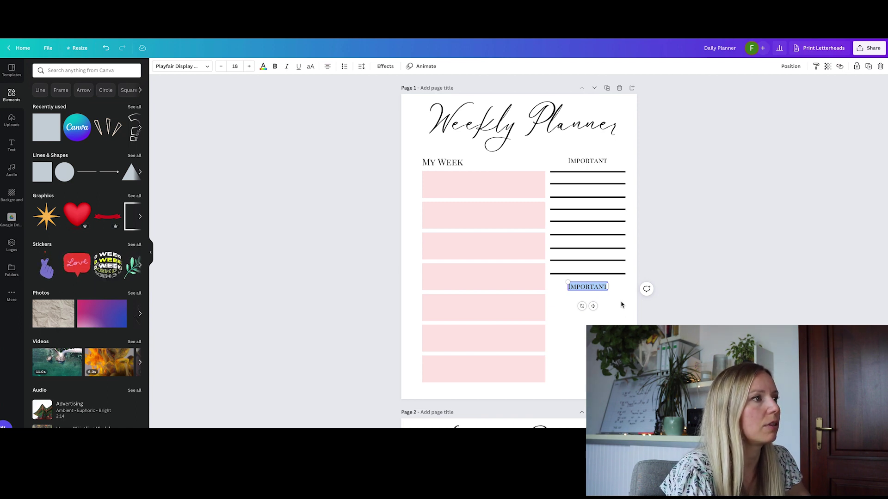
pyautogui.write('Weeke')
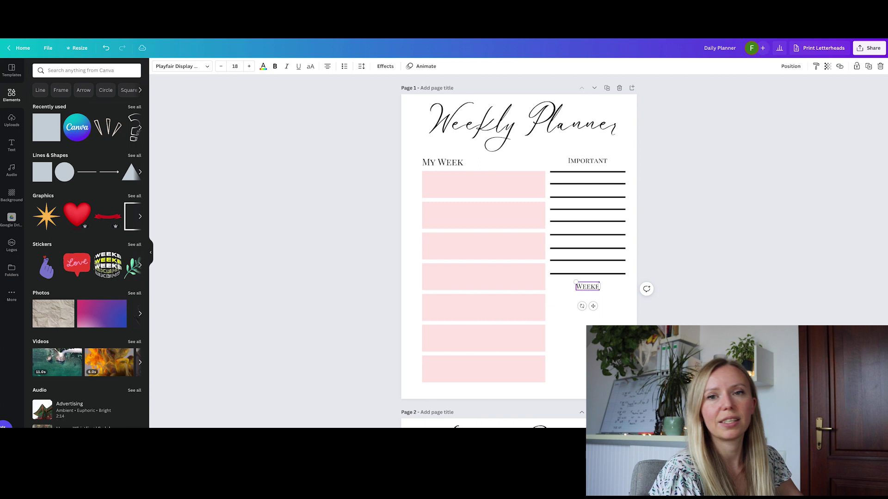
pyautogui.write('nd Plane')
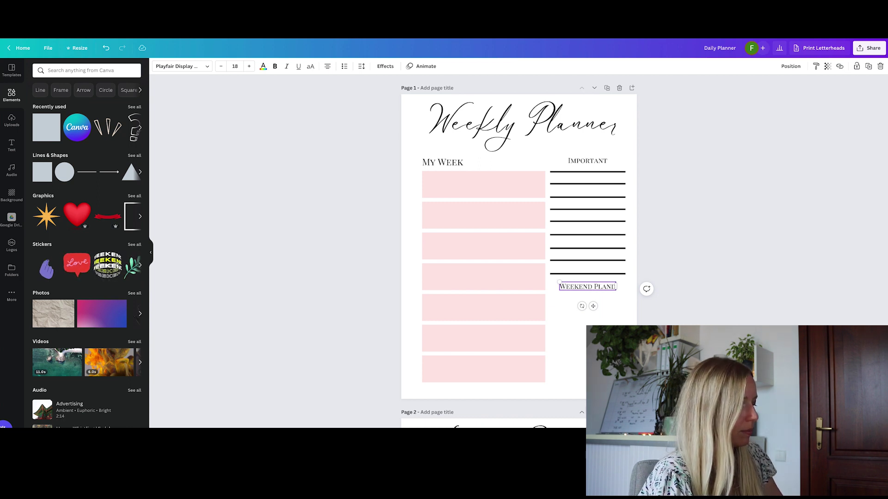
pyautogui.press('BackSpace')
pyautogui.write('s')
pyautogui.click(701, 313)
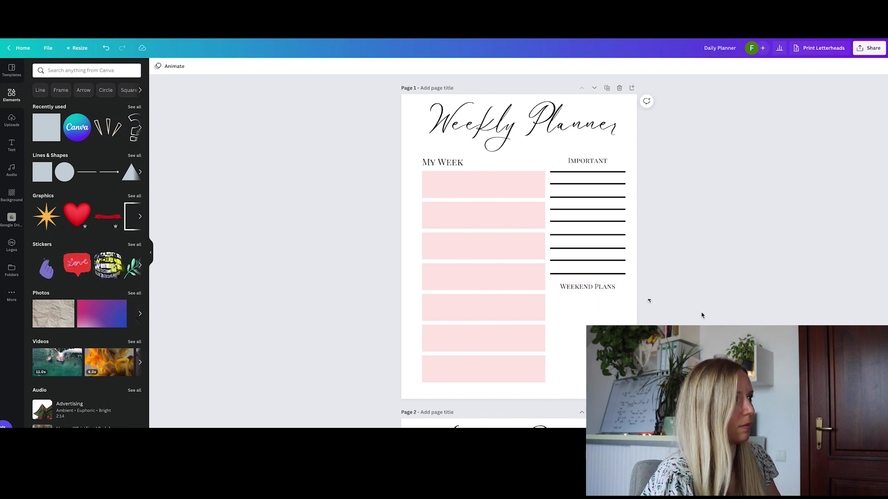
# Step: Duplicate a pink bar to make two stacked boxes under Weekend Plans, resized to the lines' width and ending level with the last day bar
pyautogui.click(514, 317)
pyautogui.hotkey('ctrl', 'd')
pyautogui.moveTo(513, 313); pyautogui.dragTo(590, 342)
pyautogui.hotkey('ctrl', 'd')
pyautogui.moveTo(626, 366); pyautogui.dragTo(626, 367)
pyautogui.click(601, 306)
pyautogui.moveTo(591, 321); pyautogui.dragTo(601, 362)
pyautogui.click(670, 359)
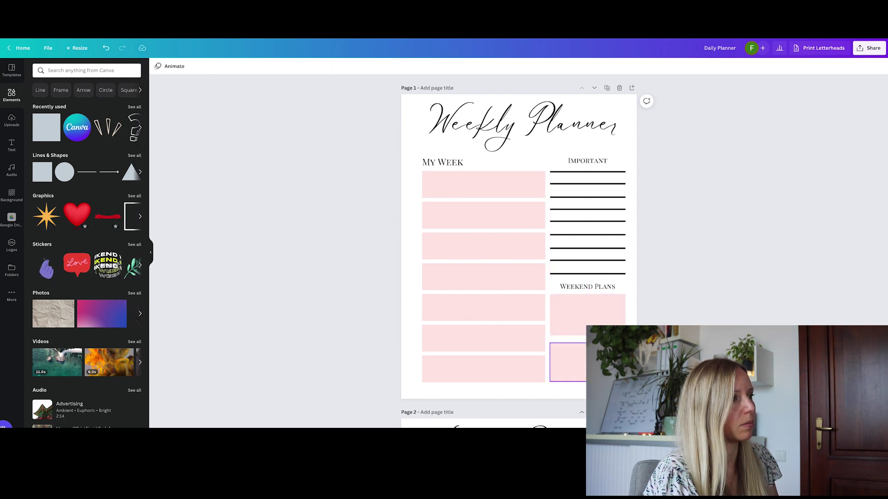
# Step: Replace the lower Weekend Plans box with a duplicate of the upper box placed just beneath it
pyautogui.click(604, 363)
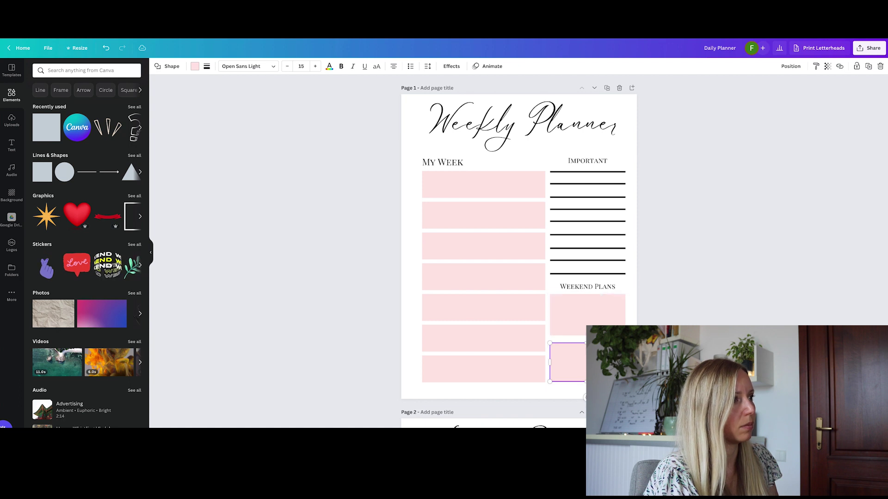
pyautogui.press('Delete')
pyautogui.click(601, 311)
pyautogui.moveTo(601, 312); pyautogui.dragTo(602, 361)
pyautogui.click(604, 390)
pyautogui.click(664, 361)
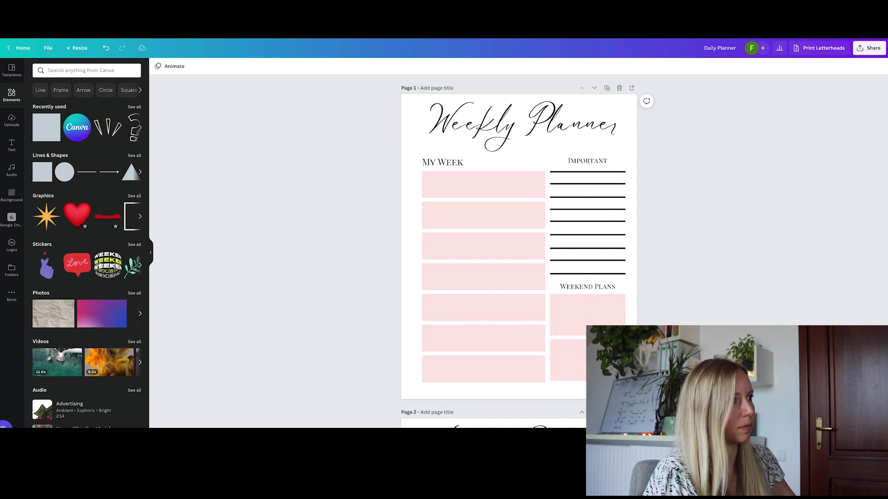
# Step: Duplicate the Weekend Plans heading into the first day bar and change its text to "Monday"
pyautogui.click(602, 289)
pyautogui.hotkey('ctrl', 'd')
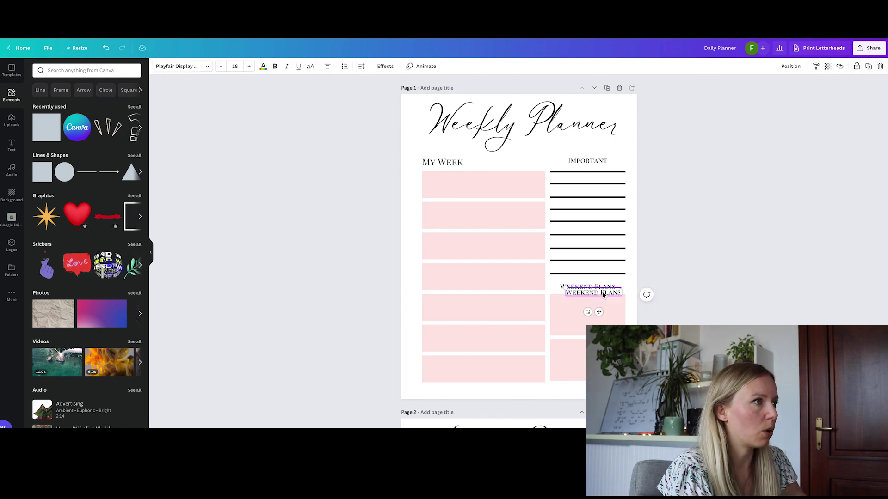
pyautogui.moveTo(602, 294); pyautogui.dragTo(462, 178)
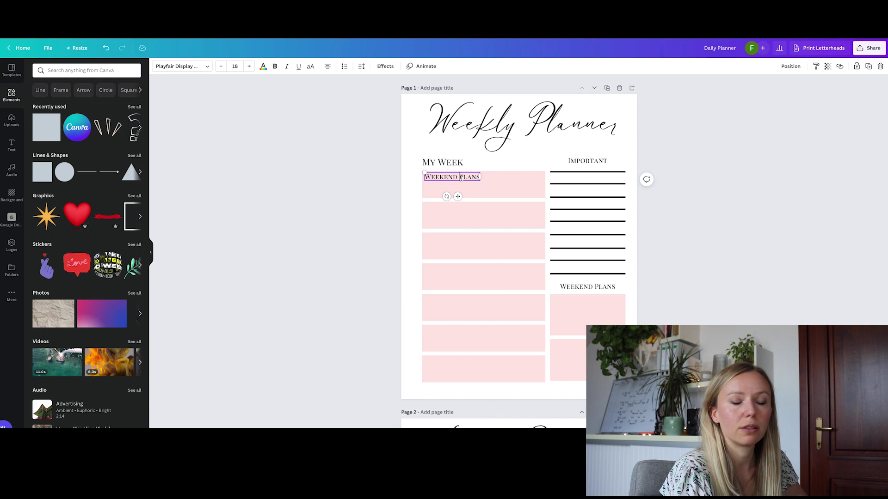
pyautogui.hotkey('ctrl', 'a')
pyautogui.write('Monday')
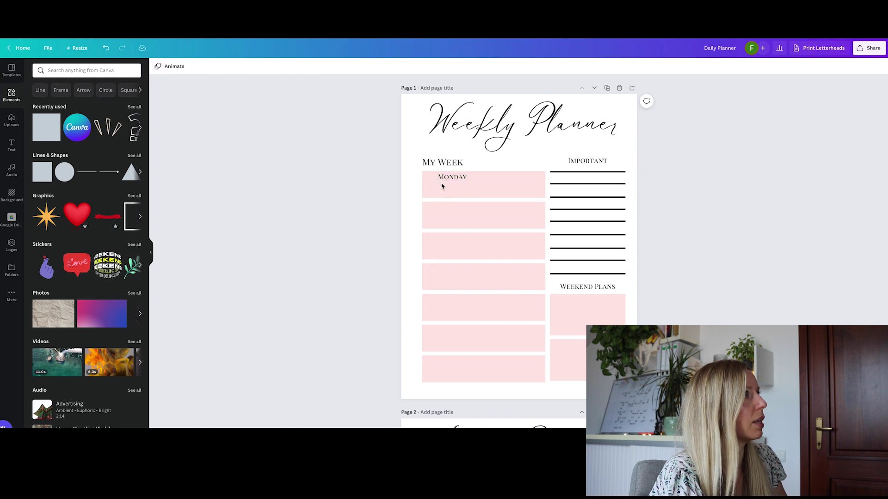
# Step: Set the Monday label to size 14 and place it in the upper-left corner of the first day bar
pyautogui.moveTo(442, 180); pyautogui.dragTo(442, 177)
pyautogui.click(235, 66)
pyautogui.click(237, 140)
pyautogui.click(293, 187)
pyautogui.hotkey('ctrl', '+')
pyautogui.hotkey('ctrl', '+')
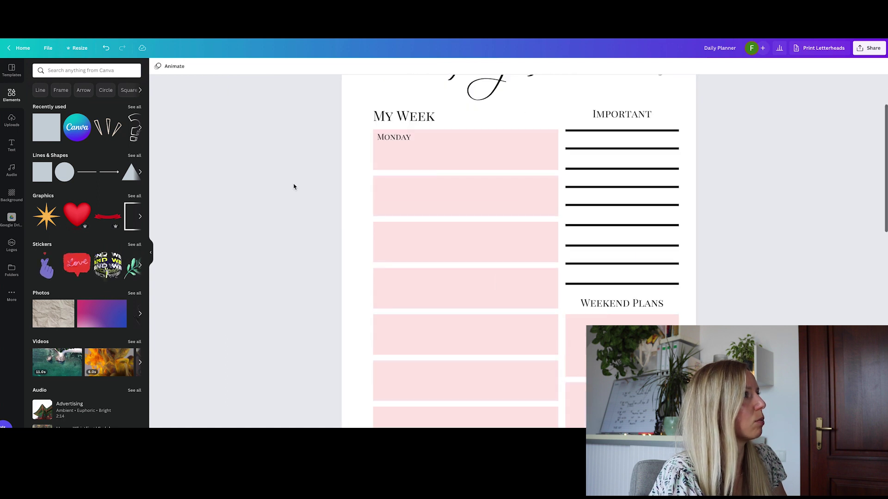
# Step: Duplicate the Monday label into the second day bar and change it to "Tuesday"
pyautogui.click(388, 138)
pyautogui.hotkey('ctrl', 'd')
pyautogui.moveTo(390, 142); pyautogui.dragTo(388, 186)
pyautogui.doubleClick(388, 187)
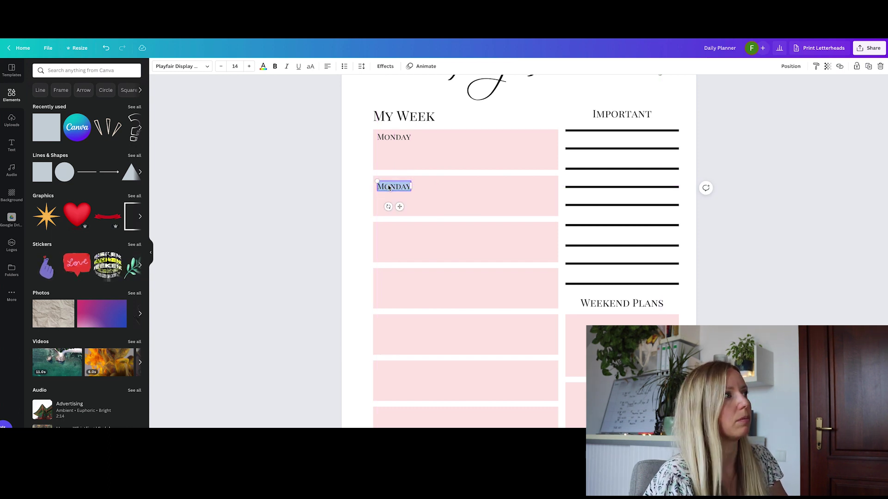
pyautogui.write('Tuesday')
pyautogui.click(360, 186)
# Step: Duplicate the Tuesday label into the third day bar and change it to "Wednesday"
pyautogui.click(394, 186)
pyautogui.hotkey('ctrl', 'd')
pyautogui.moveTo(394, 188); pyautogui.dragTo(397, 237)
pyautogui.doubleClick(398, 237)
pyautogui.write('Wednesday')
# Step: Duplicate the Wednesday label into the fourth day bar and change it to "Thursday"
pyautogui.click(386, 232)
pyautogui.hotkey('ctrl', 'd')
pyautogui.moveTo(404, 243); pyautogui.dragTo(396, 278)
pyautogui.doubleClick(396, 278)
pyautogui.write('TThursday')
pyautogui.click(279, 293)
# Step: Duplicate the Thursday label into the fifth day bar and change it to "Friday"
pyautogui.scroll(-3, 414, 179)
pyautogui.click(409, 164)
pyautogui.hotkey('ctrl', 'd')
pyautogui.moveTo(411, 169); pyautogui.dragTo(403, 209)
pyautogui.doubleClick(405, 209)
pyautogui.write('Friday')
pyautogui.click(341, 228)
# Step: Duplicate the Friday label into the sixth day bar and change it to "Saturday"
pyautogui.click(390, 211)
pyautogui.hotkey('ctrl', 'd')
pyautogui.moveTo(397, 218); pyautogui.dragTo(390, 253)
pyautogui.doubleClick(390, 255)
pyautogui.write('Saturday')
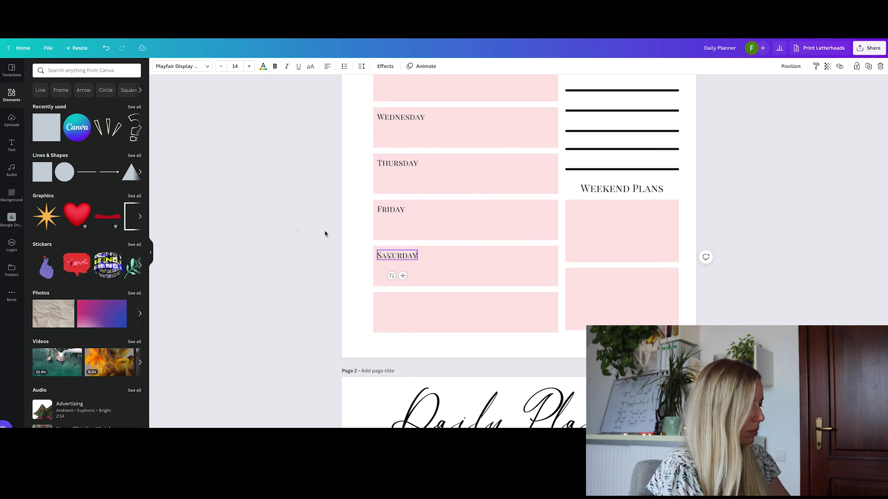
pyautogui.click(325, 234)
# Step: Duplicate the Saturday label into the last day bar and change it to "Sunday"
pyautogui.click(393, 256)
pyautogui.hotkey('ctrl', 'd')
pyautogui.moveTo(401, 259); pyautogui.dragTo(394, 302)
pyautogui.doubleClick(394, 301)
pyautogui.write('Sunday')
pyautogui.click(285, 214)
# Step: Replace the Weekend Plans heading's text on page 1 with "Don't forget"
pyautogui.scroll(2, 286, 215)
pyautogui.scroll(2, 286, 215)
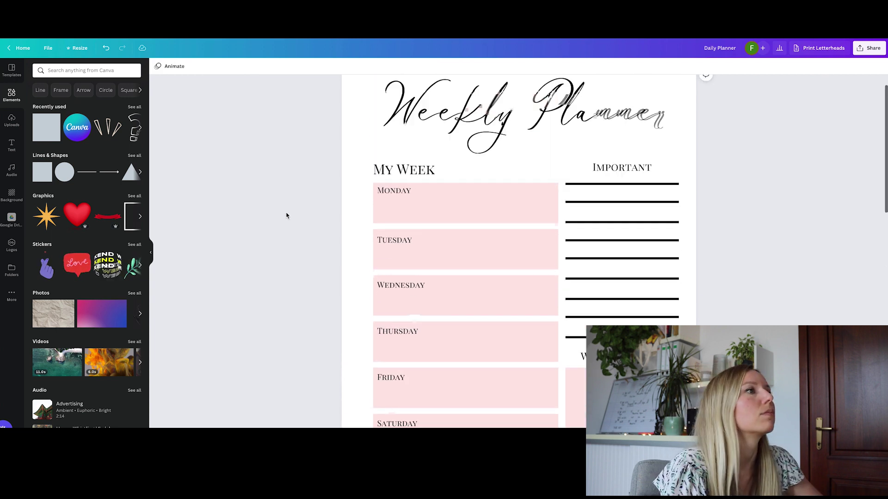
pyautogui.scroll(-1, 286, 215)
pyautogui.scroll(3, 286, 215)
pyautogui.scroll(-3, 286, 216)
pyautogui.scroll(1, 286, 216)
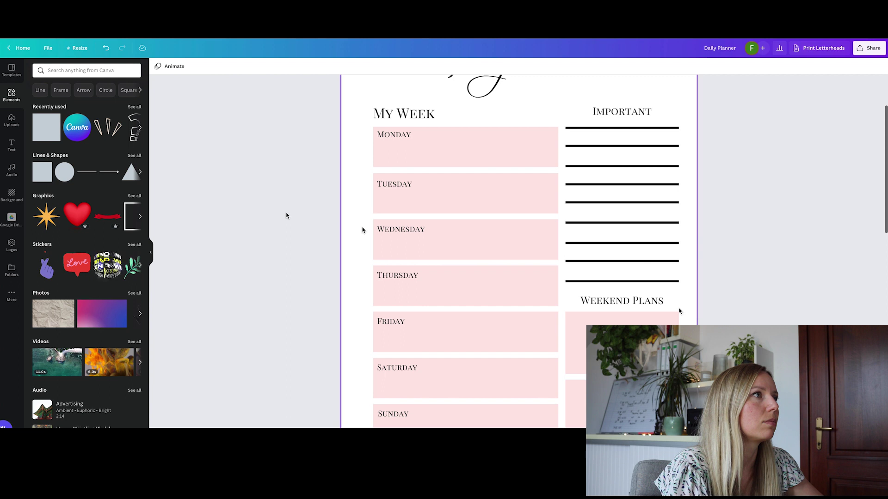
pyautogui.click(648, 305)
pyautogui.click(648, 303)
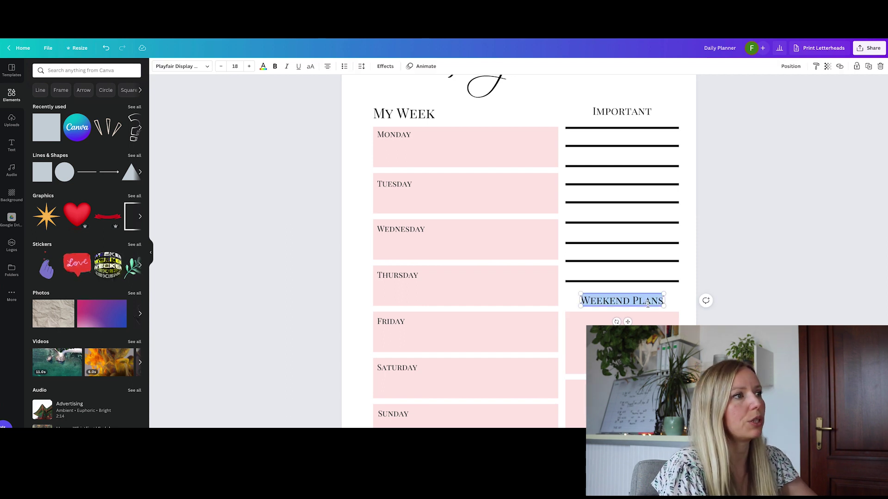
pyautogui.write('Don')
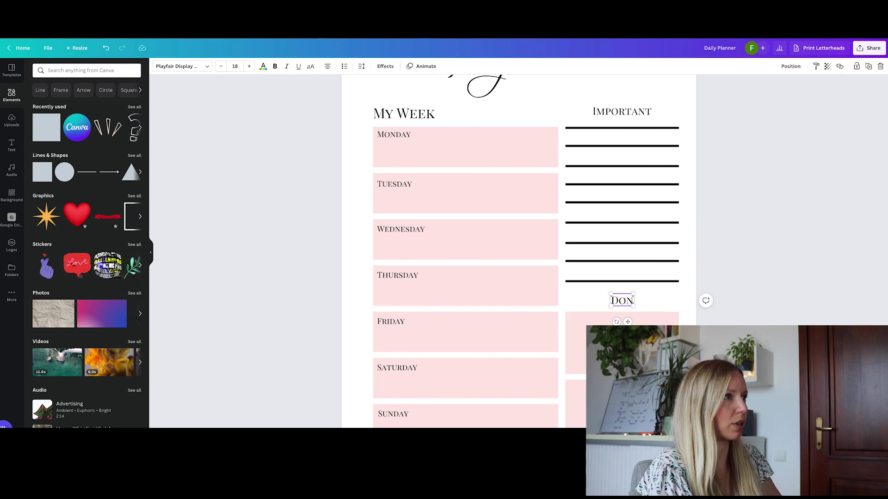
pyautogui.write("'t forget")
pyautogui.click(862, 183)
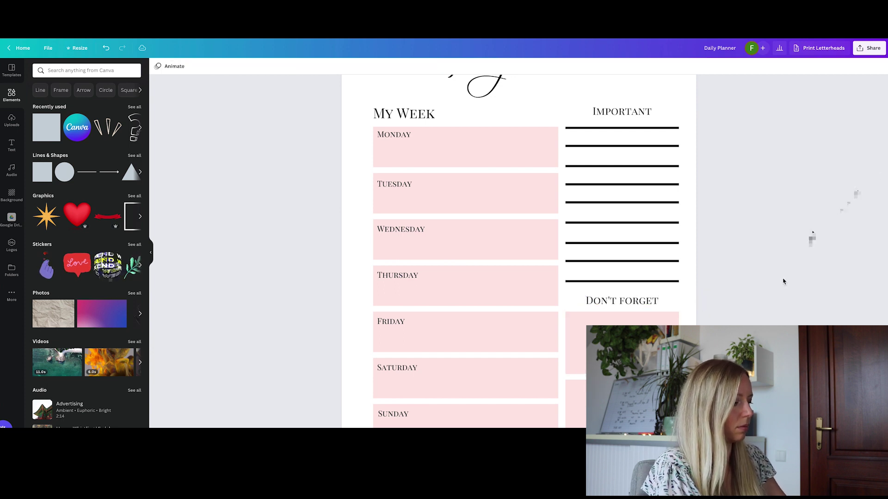
# Step: Change the "My Week" heading on the Daily Planner page to "My DAY"
pyautogui.scroll(-5, 741, 217)
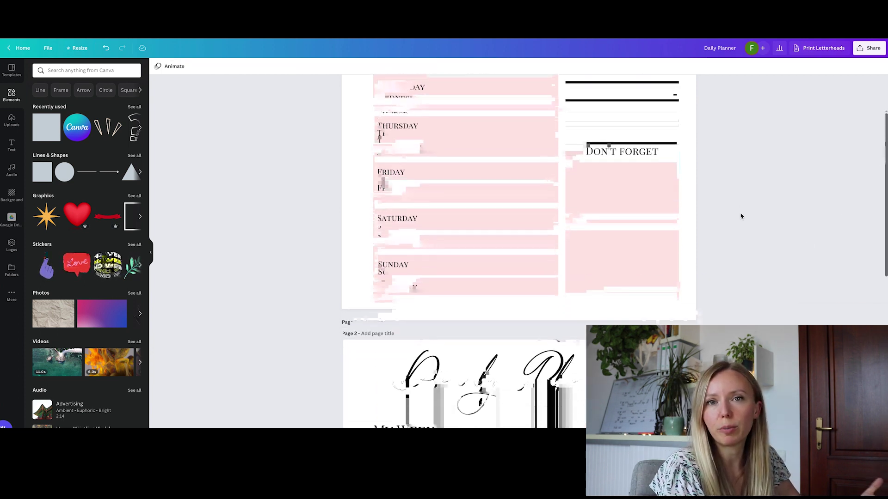
pyautogui.press('super+minus')
pyautogui.scroll(-4, 741, 214)
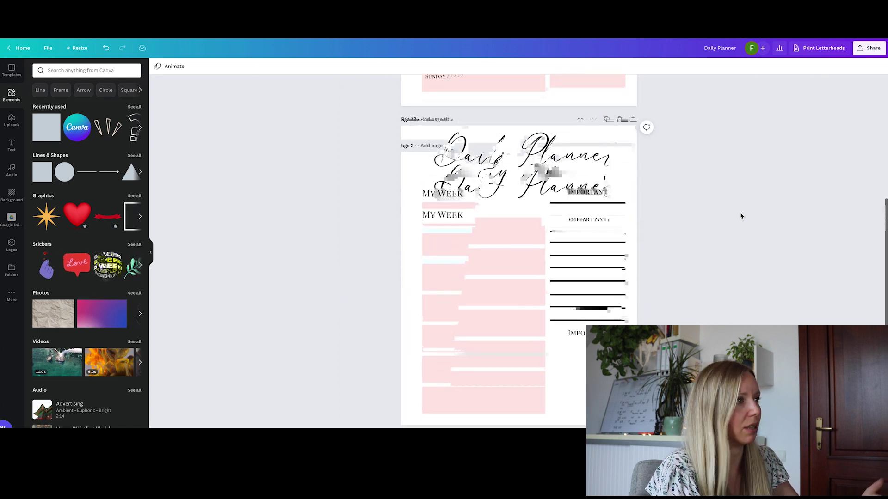
pyautogui.moveTo(625, 333); pyautogui.dragTo(565, 314)
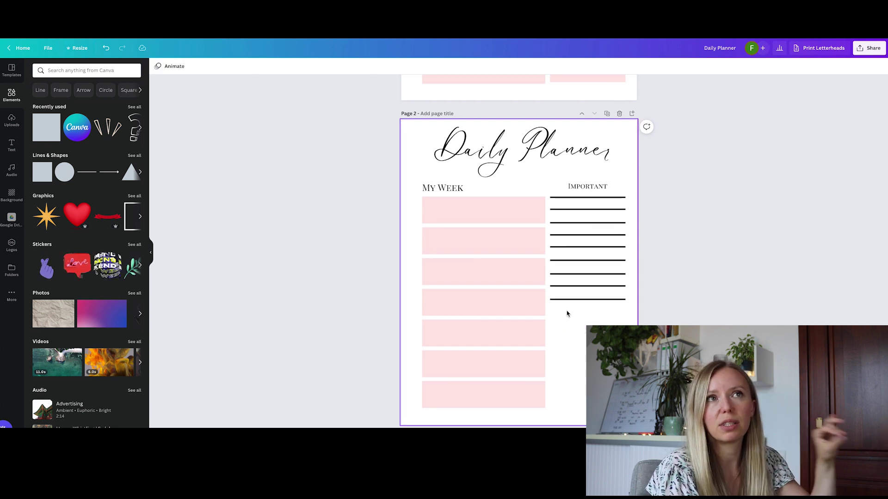
pyautogui.click(449, 190)
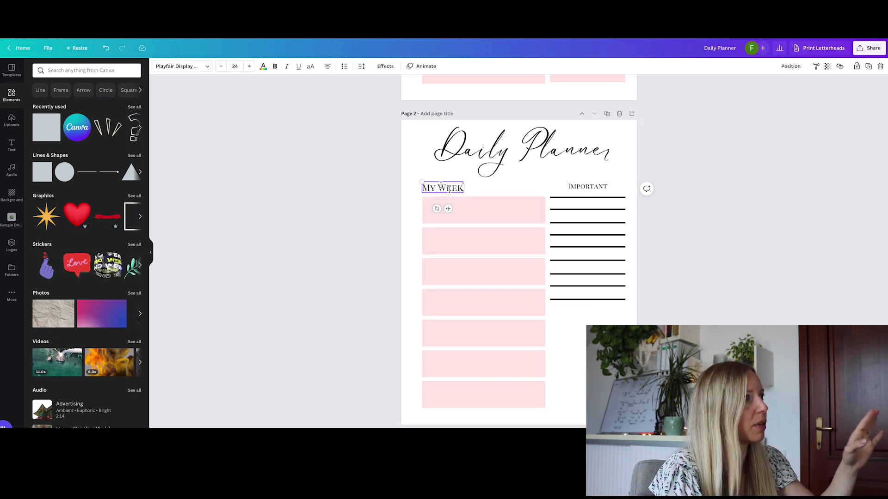
pyautogui.moveTo(437, 188); pyautogui.dragTo(474, 189)
pyautogui.write('Day')
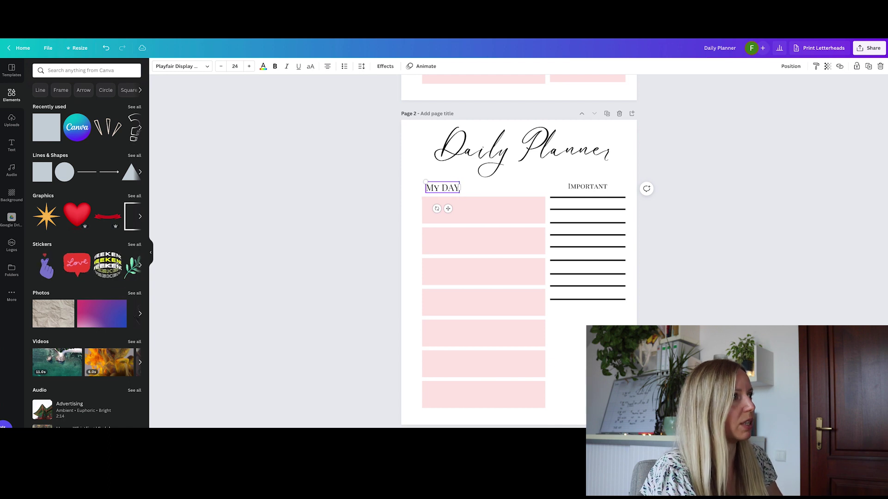
pyautogui.click(620, 264)
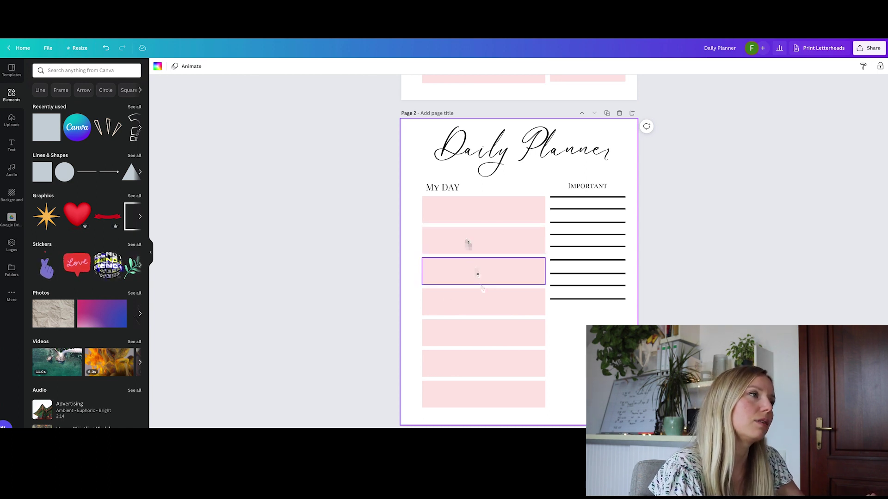
# Step: Delete the lower four pink bars on page 2, keeping the three upper ones
pyautogui.moveTo(411, 301); pyautogui.dragTo(462, 425)
pyautogui.press('Delete')
pyautogui.moveTo(513, 317); pyautogui.dragTo(521, 199)
pyautogui.click(533, 333)
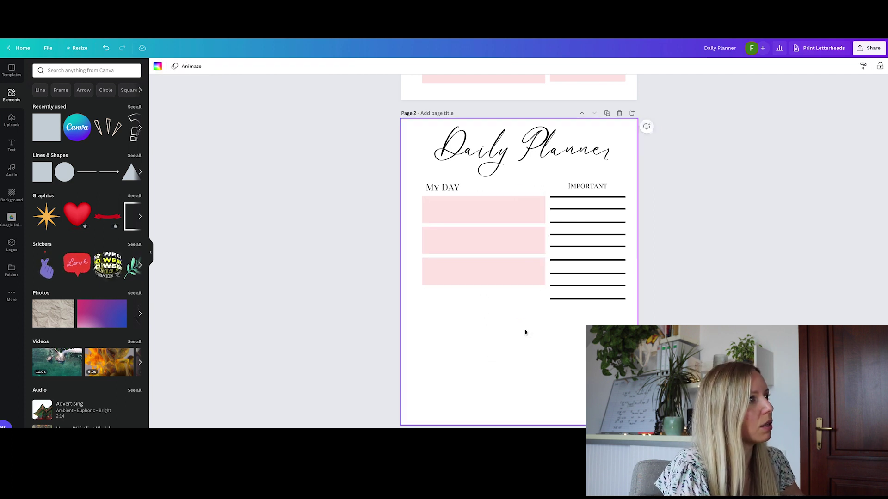
# Step: Group the My DAY heading with the three pink bars and move the group to the page's lower right, below the Important lines
pyautogui.moveTo(506, 318); pyautogui.dragTo(422, 184)
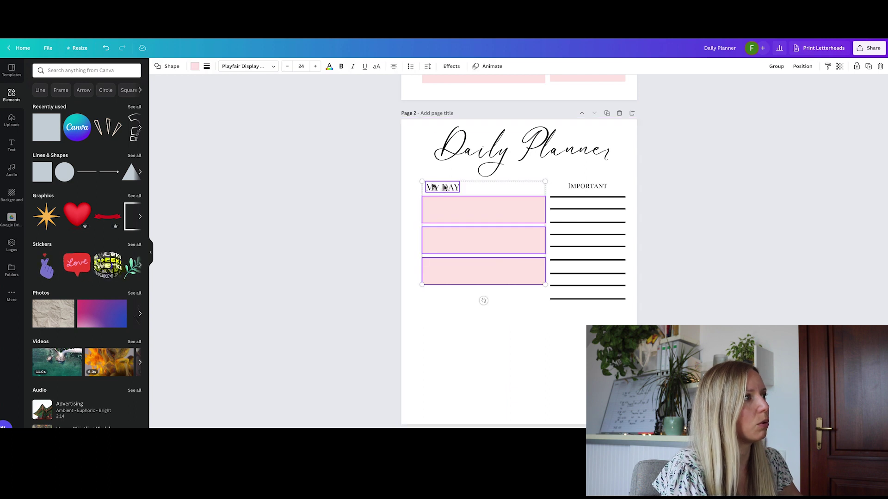
pyautogui.click(776, 67)
pyautogui.moveTo(467, 212); pyautogui.dragTo(633, 345)
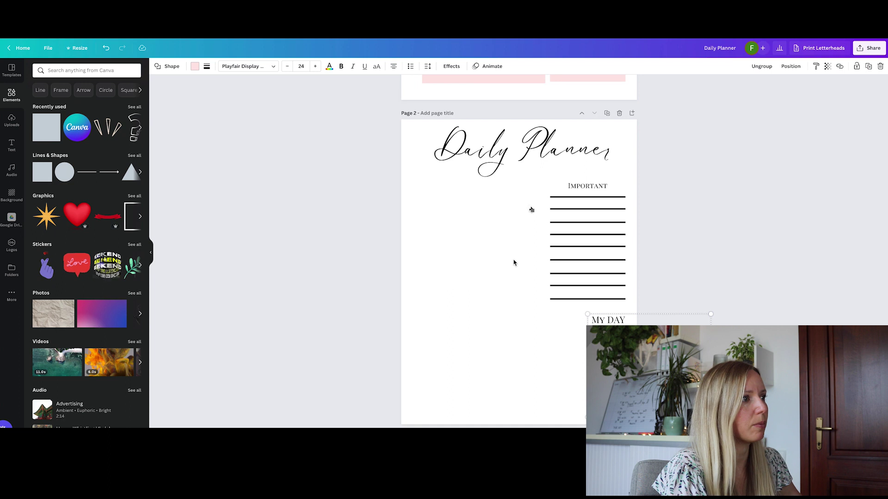
# Step: Ungroup the heading and bars, and return the My DAY heading above the left column, level with Important
pyautogui.moveTo(535, 182); pyautogui.dragTo(565, 313)
pyautogui.click(602, 320)
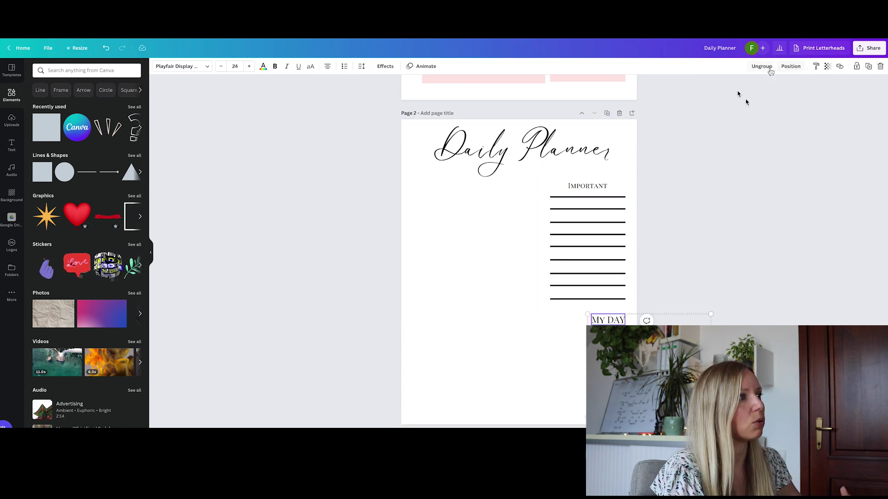
pyautogui.click(769, 69)
pyautogui.moveTo(608, 320); pyautogui.dragTo(434, 184)
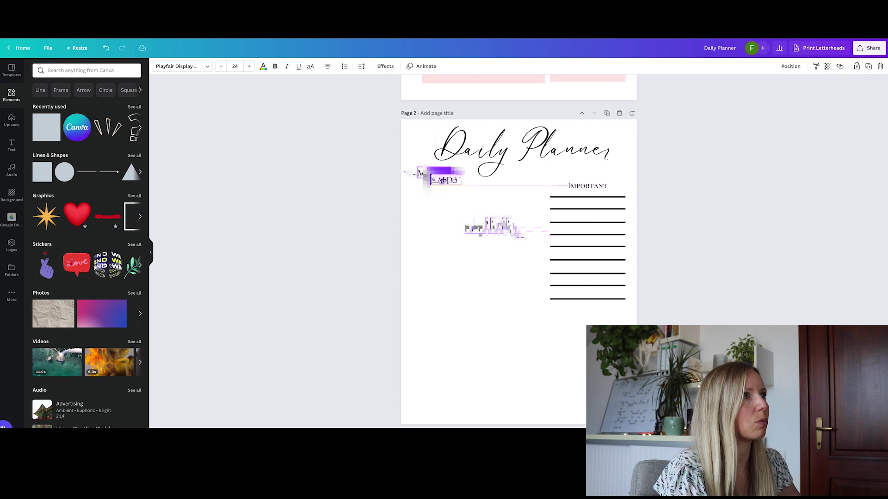
pyautogui.moveTo(443, 181); pyautogui.dragTo(436, 186)
# Step: Move the Important lines under the My DAY heading and duplicate the set below them, continuing the lines to the page bottom
pyautogui.moveTo(563, 319); pyautogui.dragTo(440, 204)
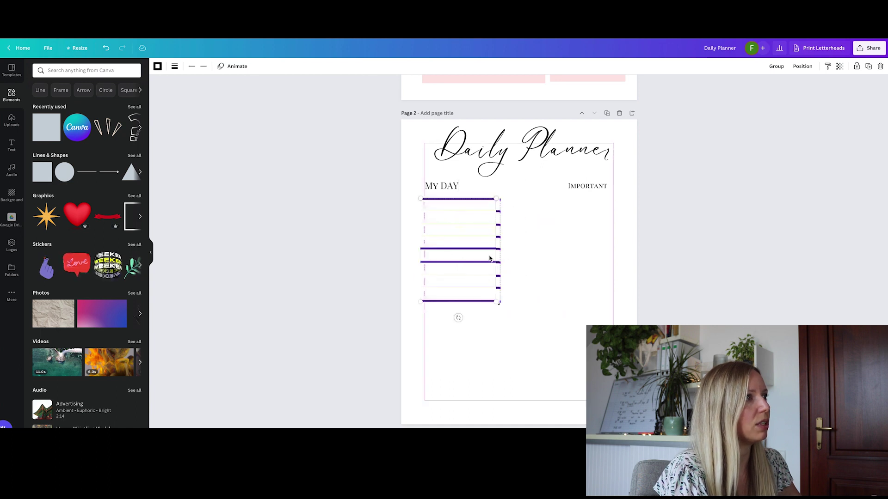
pyautogui.hotkey('ctrl', 'd')
pyautogui.scroll(-1, 512, 309)
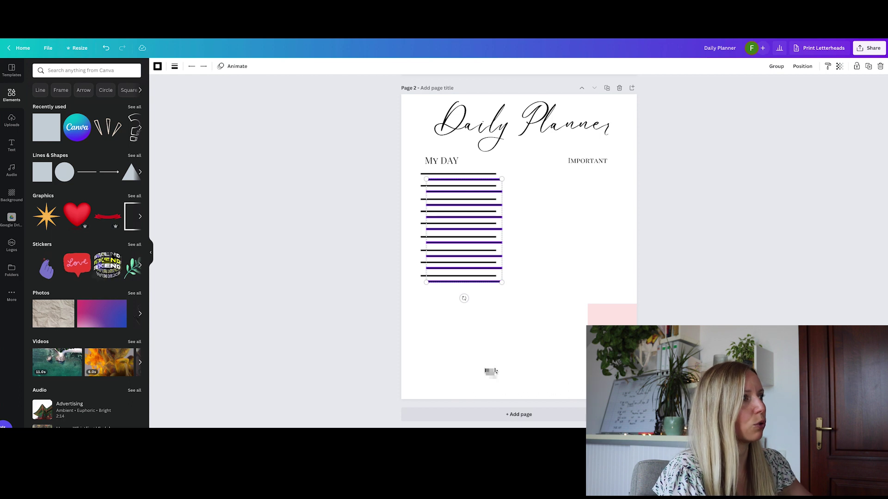
pyautogui.moveTo(484, 287); pyautogui.dragTo(478, 392)
pyautogui.click(530, 322)
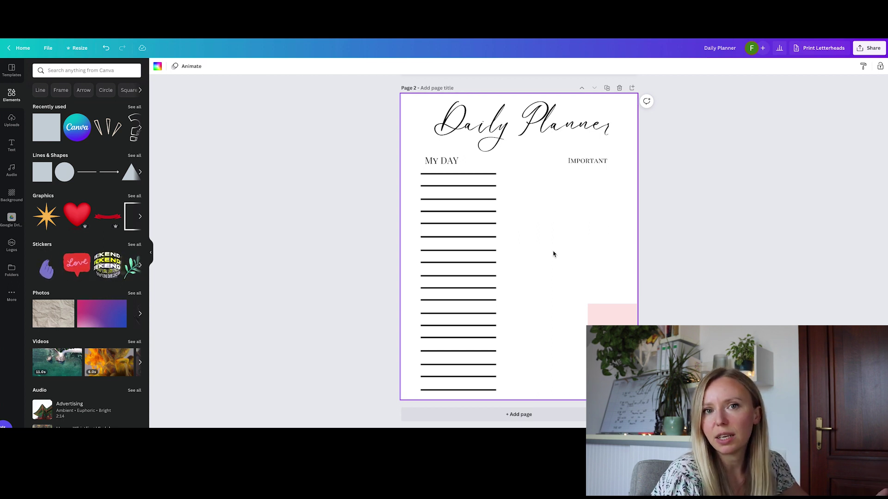
# Step: Copy the Wednesday label from page 1 and paste it onto the Daily Planner page
pyautogui.scroll(2, 554, 254)
pyautogui.scroll(-2, 554, 254)
pyautogui.scroll(6, 554, 254)
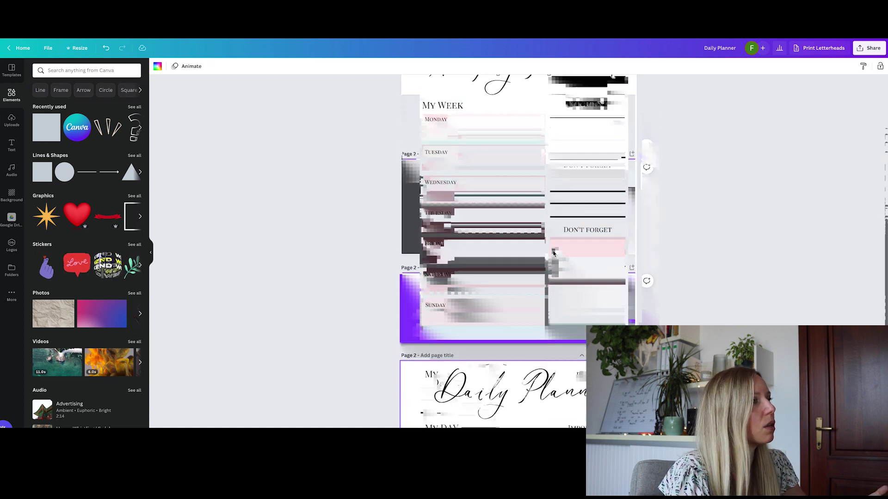
pyautogui.click(452, 239)
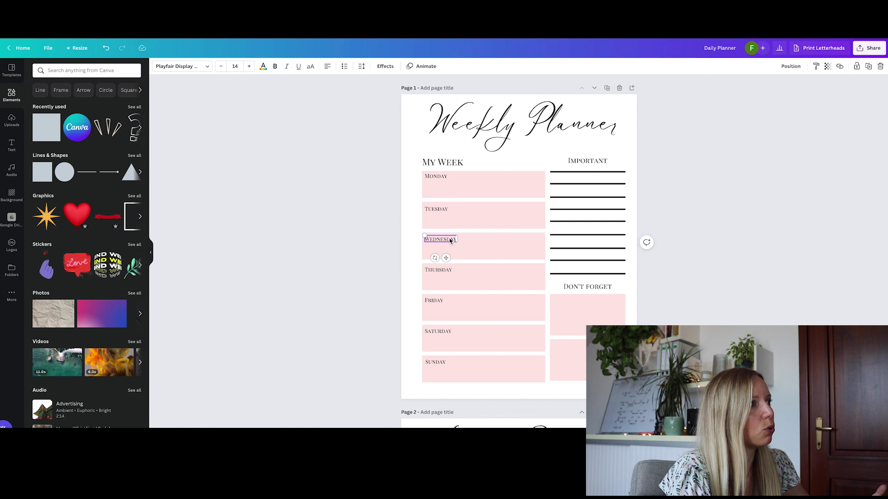
pyautogui.scroll(-6, 450, 241)
pyautogui.click(453, 227)
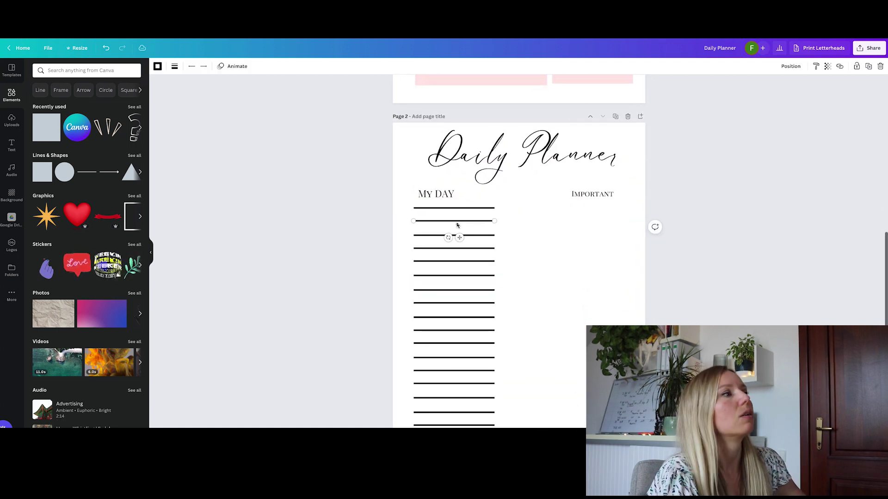
pyautogui.hotkey('ctrl', 'v')
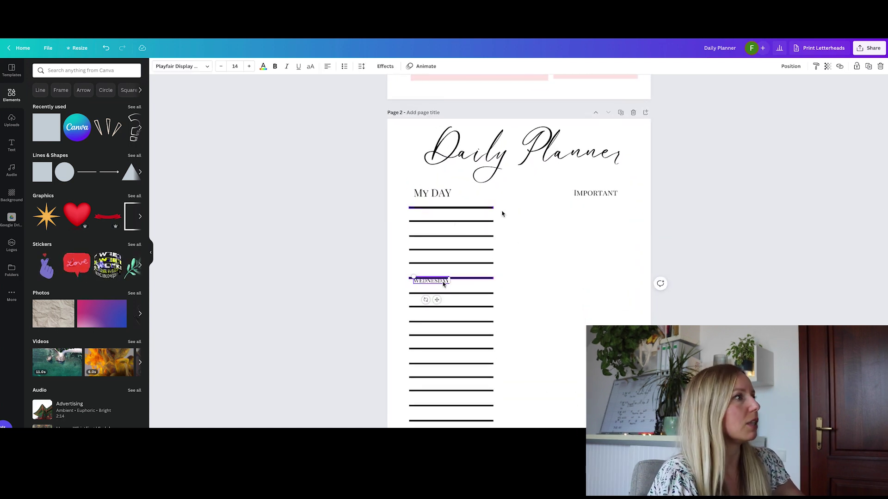
# Step: Place the pasted label at the left end of the second My DAY line and change its text to "7:00"
pyautogui.moveTo(443, 283); pyautogui.dragTo(420, 217)
pyautogui.doubleClick(421, 217)
pyautogui.press('BackSpace')
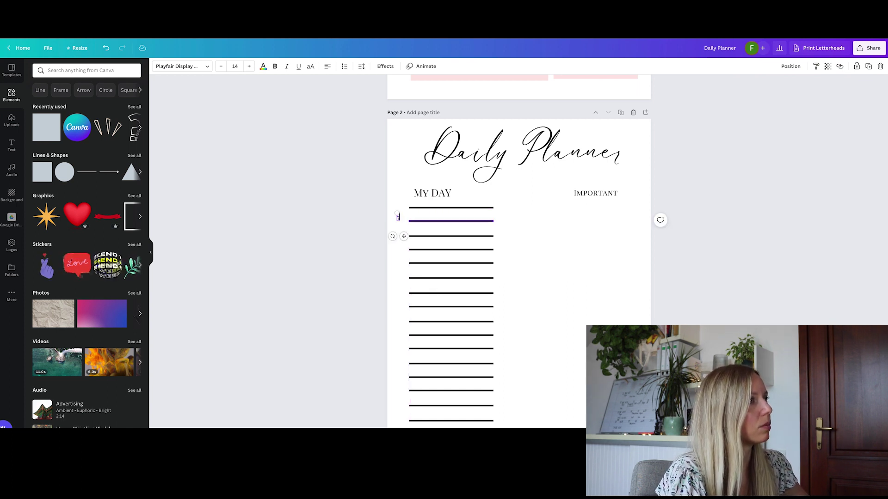
pyautogui.write('7:00')
pyautogui.click(508, 227)
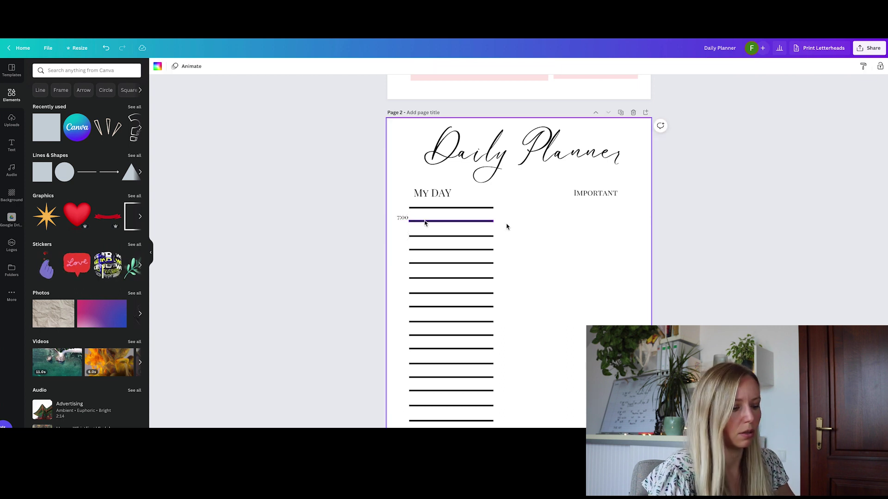
# Step: Shift the whole set of My DAY lines slightly right and place the 7:00 label beside the first line
pyautogui.click(398, 216)
pyautogui.click(542, 256)
pyautogui.scroll(-2, 528, 271)
pyautogui.moveTo(506, 396); pyautogui.dragTo(406, 144)
pyautogui.click(556, 206)
pyautogui.click(409, 155)
pyautogui.click(409, 147)
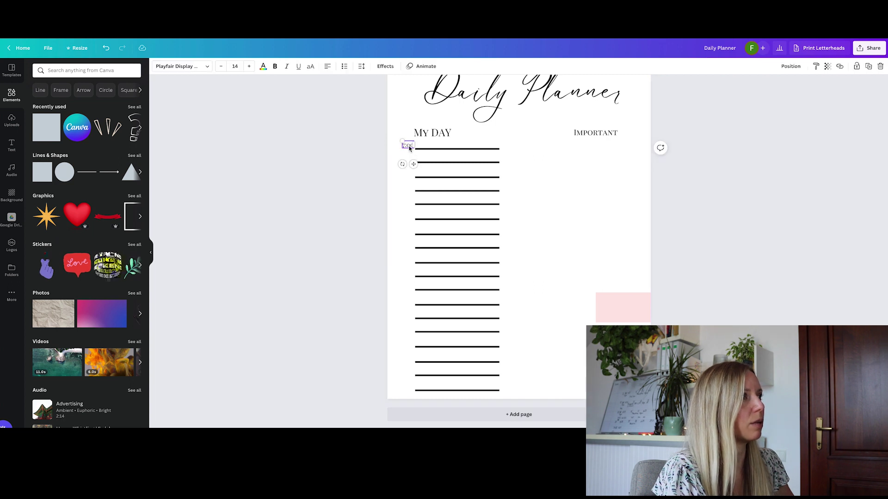
# Step: Duplicate the 7:00 label beside the second line and change it to "8:00"
pyautogui.press('super+d')
pyautogui.moveTo(412, 152); pyautogui.dragTo(409, 161)
pyautogui.click(421, 169)
pyautogui.click(408, 161)
# Step: Duplicate the time label beside the third and fourth My DAY lines and change the copies to "9:00" and "10:00"
pyautogui.keyDown('shift'); pyautogui.click(407, 143); pyautogui.keyUp('shift')
pyautogui.press('super+d')
pyautogui.moveTo(410, 165); pyautogui.dragTo(405, 188)
pyautogui.click(407, 181)
pyautogui.click(408, 176)
pyautogui.scroll(5, 394, 242)
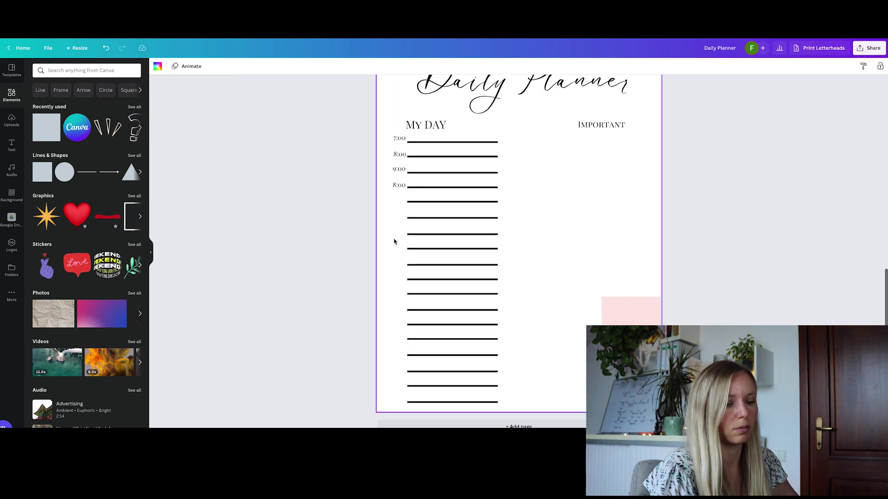
pyautogui.doubleClick(332, 160)
pyautogui.write('10:00')
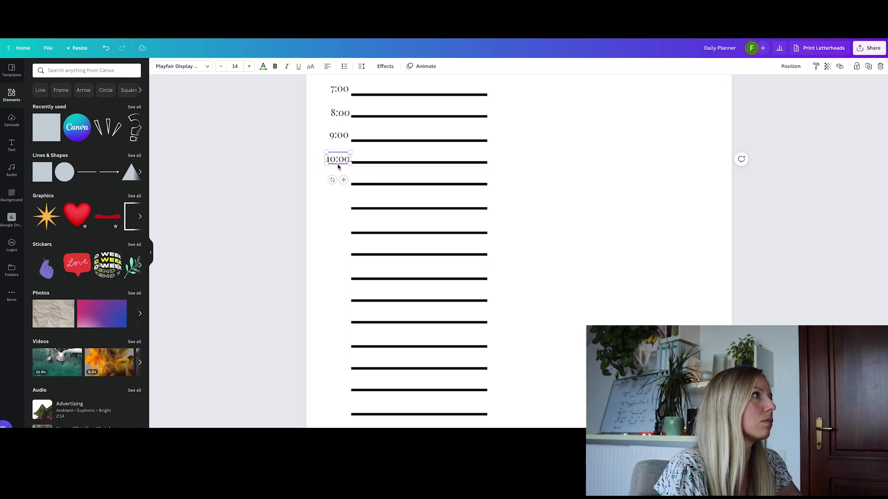
# Step: Duplicate the 10:00 label beside the fifth and sixth lines, change the copies to "11:00" and "12:00", and align them with their lines
pyautogui.hotkey('ctrl', 'd')
pyautogui.moveTo(350, 171); pyautogui.dragTo(335, 203)
pyautogui.click(338, 179)
pyautogui.press('BackSpace')
pyautogui.write('12:00')
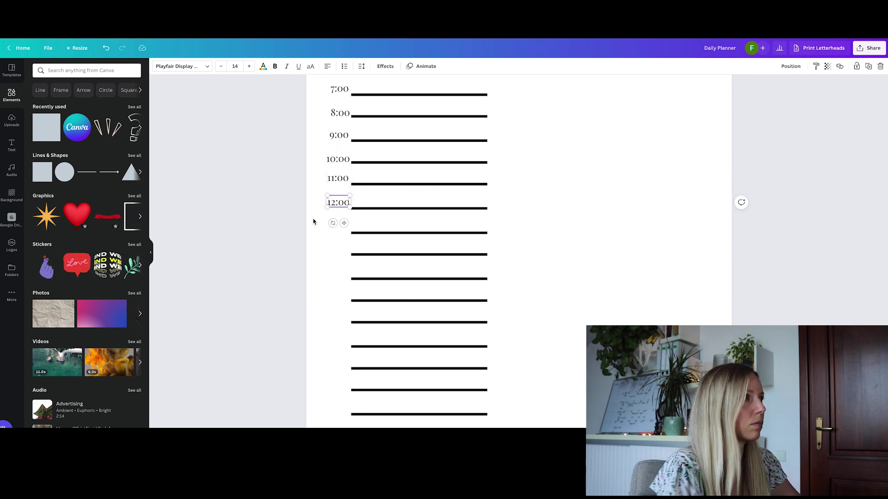
pyautogui.click(337, 217)
pyautogui.moveTo(341, 182); pyautogui.dragTo(331, 210)
pyautogui.click(324, 224)
pyautogui.click(319, 246)
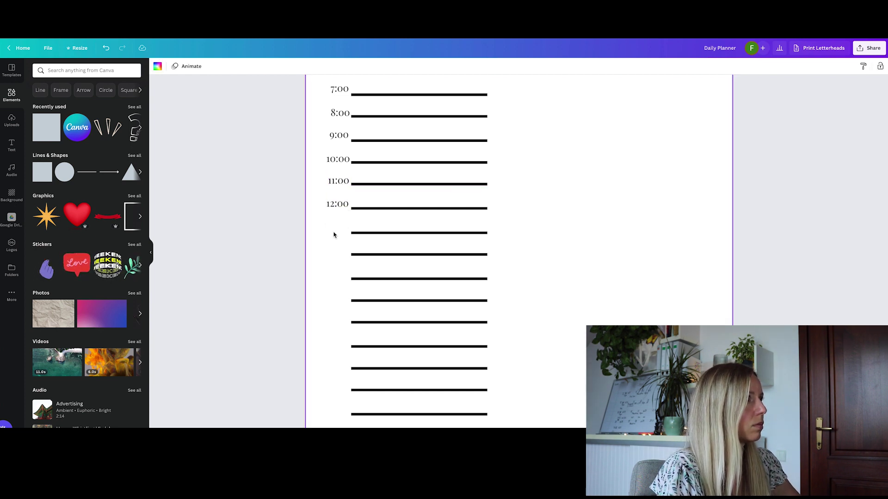
# Step: Copy the 7:00, 8:00 and 9:00 labels as a group beside the three lines below 12:00
pyautogui.scroll(2, 333, 234)
pyautogui.moveTo(329, 111); pyautogui.dragTo(336, 292)
pyautogui.hotkey('ctrl', 'd')
pyautogui.scroll(-1, 333, 245)
# Step: Change the three copied labels below 12:00 to "1:00", "200" and "3:00"
pyautogui.click(333, 239)
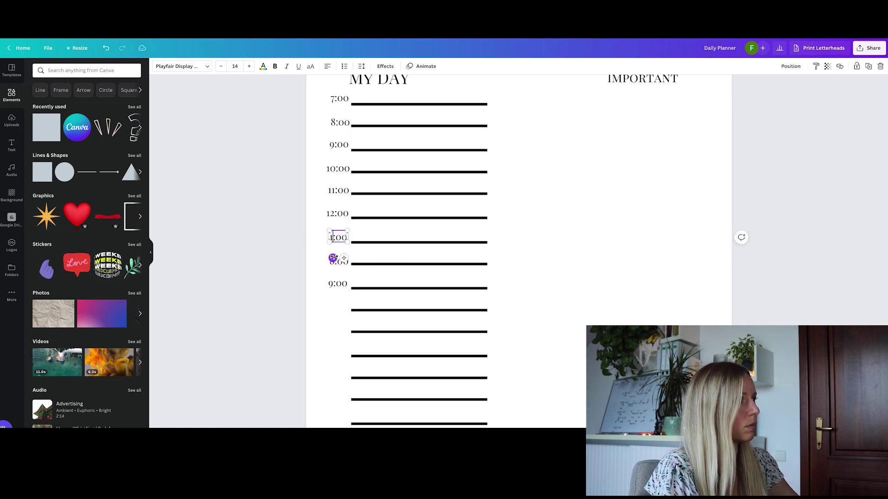
pyautogui.click(334, 261)
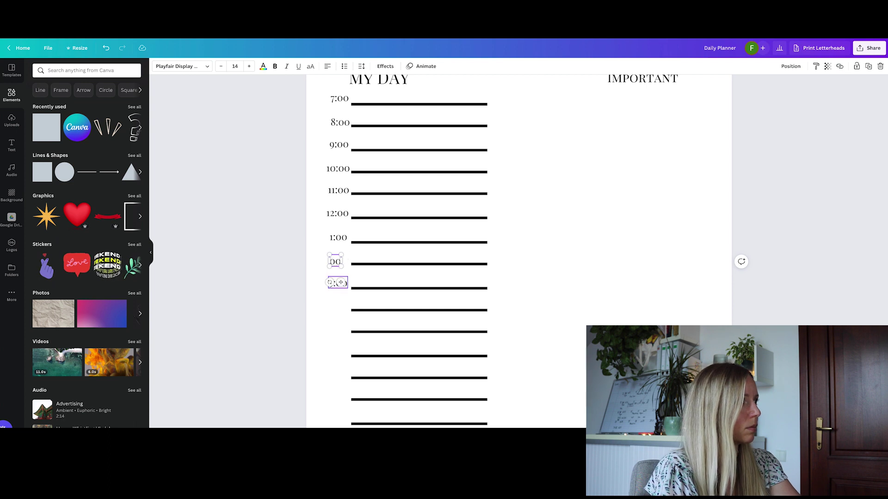
pyautogui.write('2')
pyautogui.click(333, 287)
pyautogui.click(336, 285)
pyautogui.press('BackSpace')
pyautogui.press('BackSpace')
pyautogui.write('3:')
pyautogui.click(299, 292)
# Step: Paste the three-label group beside the lines below 3:00 and change the labels to "4:00", "5:00" and "6:00"
pyautogui.scroll(-2, 299, 291)
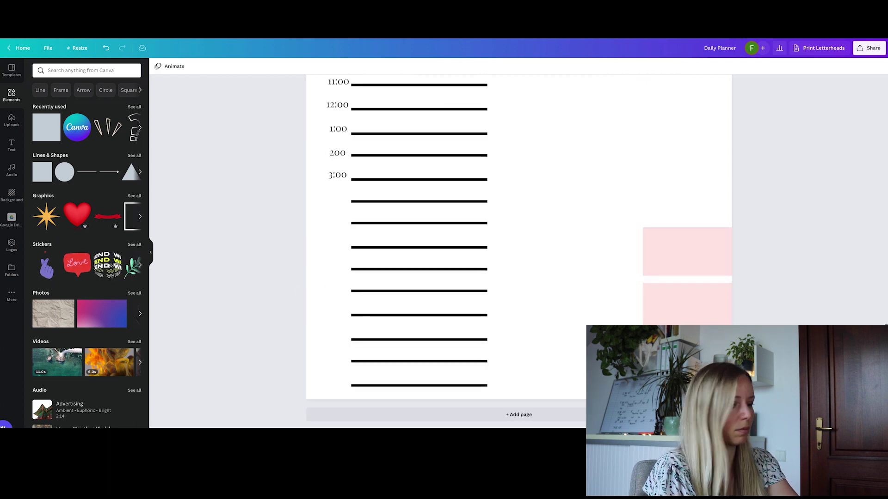
pyautogui.hotkey('ctrl', 'v')
pyautogui.moveTo(522, 233); pyautogui.dragTo(342, 197)
pyautogui.click(337, 196)
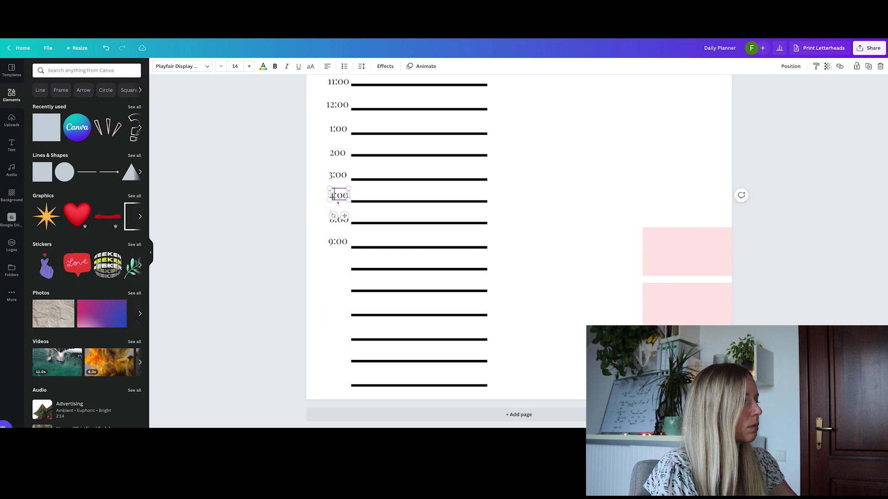
pyautogui.click(334, 225)
pyautogui.click(335, 222)
pyautogui.click(335, 222)
pyautogui.press('BackSpace')
pyautogui.write('5')
pyautogui.click(333, 245)
pyautogui.press('BackSpace')
pyautogui.write('6')
# Step: Paste the 7:00, 8:00 and 9:00 labels once more beside the three lines below 6:00
pyautogui.click(331, 291)
pyautogui.hotkey('ctrl', 'v')
pyautogui.moveTo(518, 255); pyautogui.dragTo(341, 286)
pyautogui.click(321, 301)
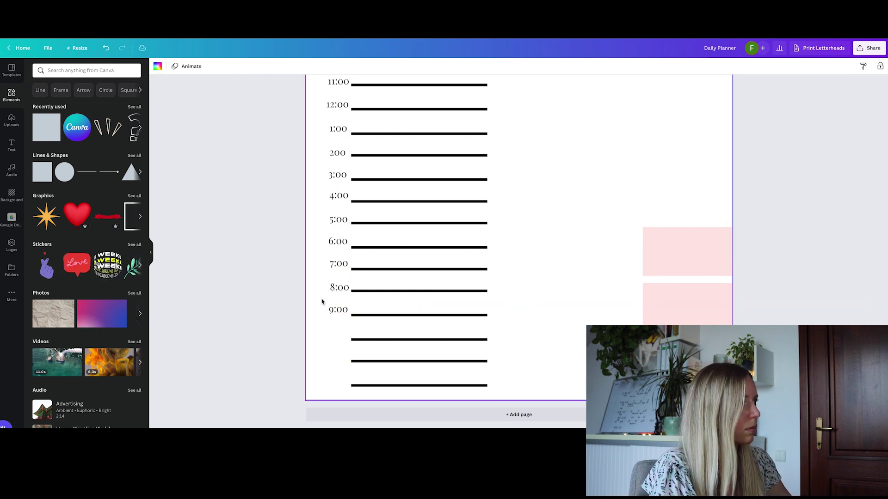
pyautogui.scroll(3, 567, 293)
pyautogui.scroll(-2, 567, 293)
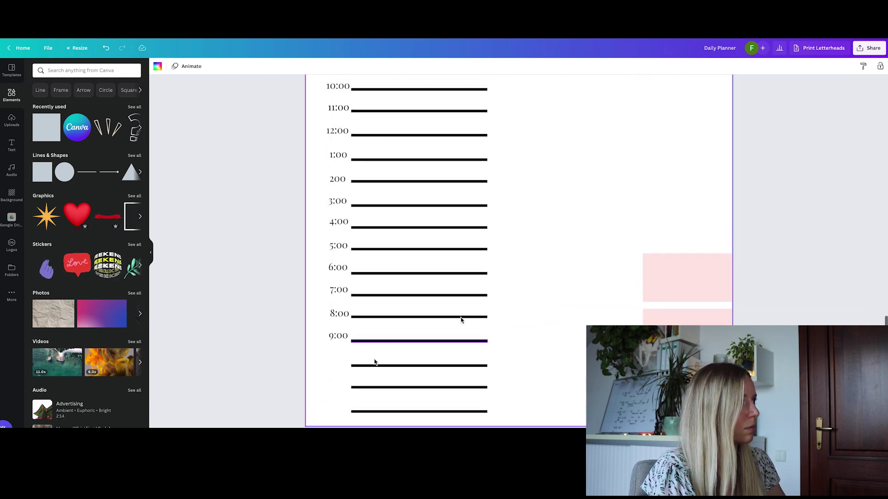
# Step: Duplicate the evening 9:00 label beside the line below it and change the copy to "10:00"
pyautogui.click(340, 337)
pyautogui.moveTo(339, 338); pyautogui.dragTo(349, 361)
pyautogui.click(334, 361)
pyautogui.press('BackSpace')
pyautogui.write('10')
pyautogui.click(311, 361)
# Step: Delete the two unlabelled lines below the evening 10:00 line
pyautogui.scroll(-2, 388, 371)
pyautogui.moveTo(503, 387); pyautogui.dragTo(451, 352)
pyautogui.press('Delete')
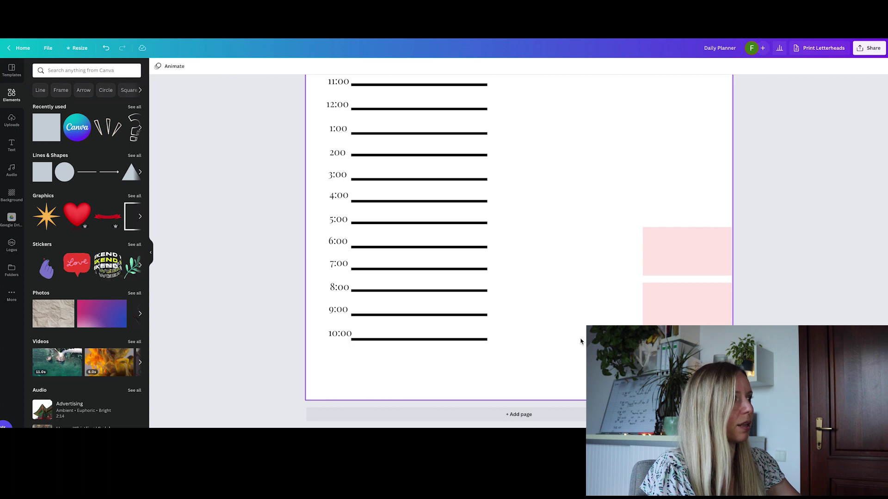
# Step: Select all My DAY lines and hour labels together and enlarge them slightly to fill more of the page
pyautogui.press('super+minus')
pyautogui.press('super+minus')
pyautogui.moveTo(512, 377); pyautogui.dragTo(396, 133)
pyautogui.click(507, 366)
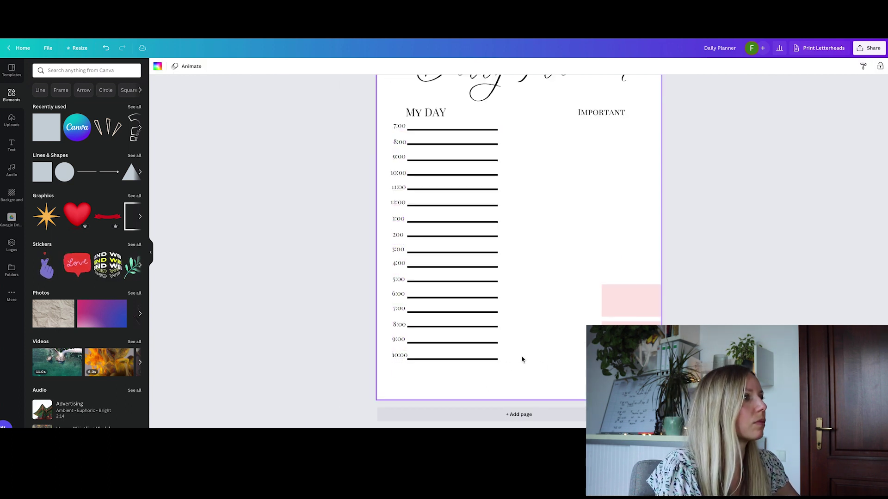
pyautogui.moveTo(483, 358); pyautogui.dragTo(391, 120)
pyautogui.moveTo(499, 360); pyautogui.dragTo(507, 378)
pyautogui.click(567, 359)
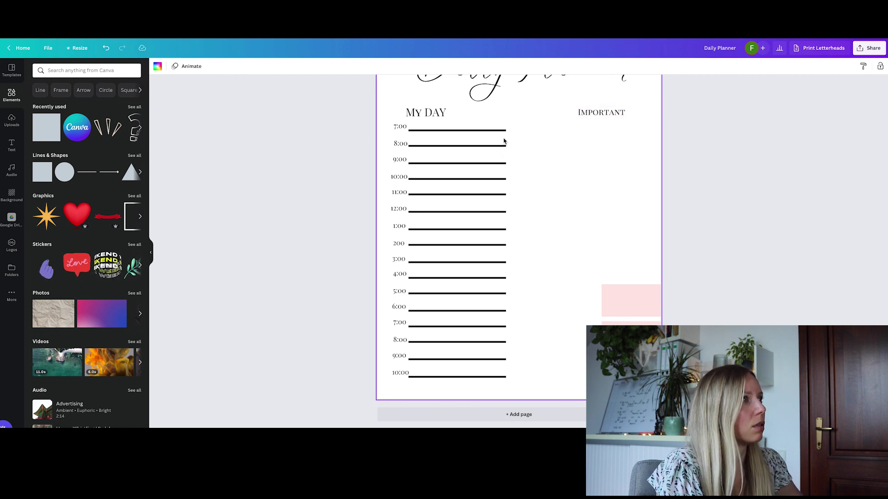
# Step: Move the Important heading and the three pink boxes beside the My DAY lines, and narrow each box to fit within the page
pyautogui.moveTo(603, 117); pyautogui.dragTo(544, 122)
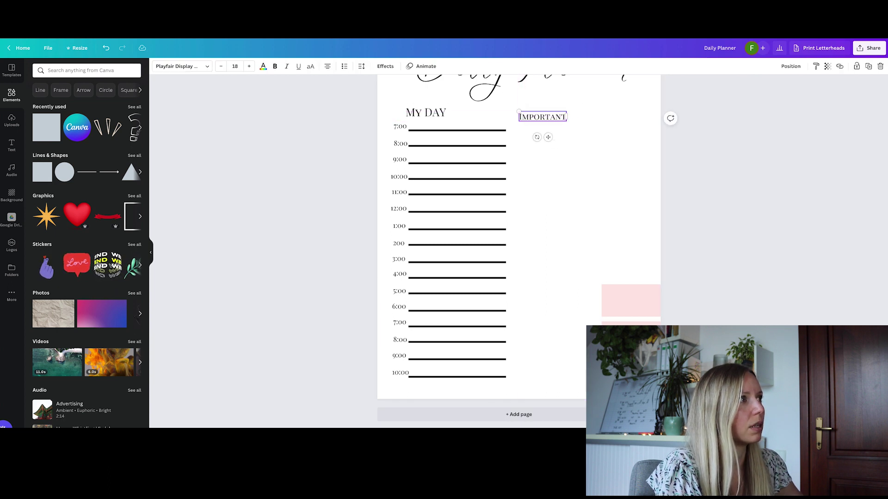
pyautogui.moveTo(638, 312); pyautogui.dragTo(549, 155)
pyautogui.click(666, 182)
pyautogui.click(666, 147)
pyautogui.moveTo(648, 146); pyautogui.dragTo(646, 145)
pyautogui.click(657, 181)
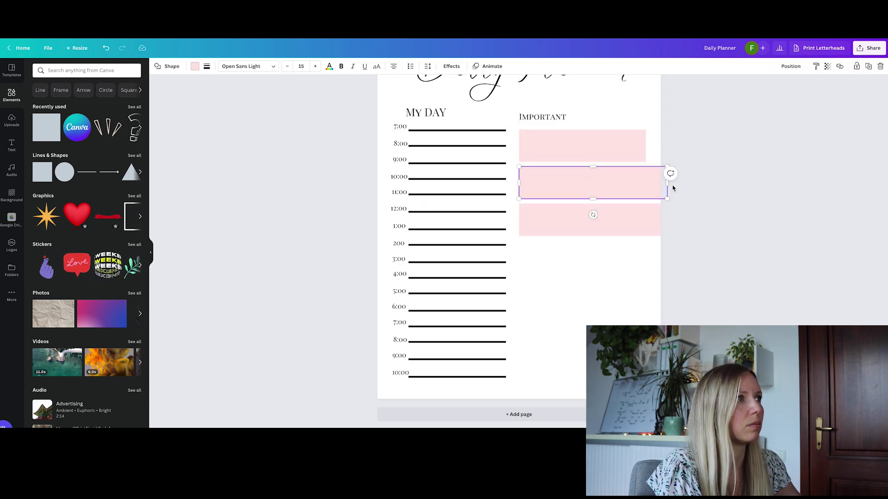
pyautogui.moveTo(666, 184); pyautogui.dragTo(647, 185)
pyautogui.click(645, 218)
pyautogui.moveTo(661, 220); pyautogui.dragTo(647, 218)
pyautogui.click(605, 258)
# Step: Change the Important heading to "MEALS" and shift it to line up with the left edge of the pink boxes
pyautogui.click(547, 116)
pyautogui.doubleClick(548, 116)
pyautogui.write('MEALS')
pyautogui.click(603, 271)
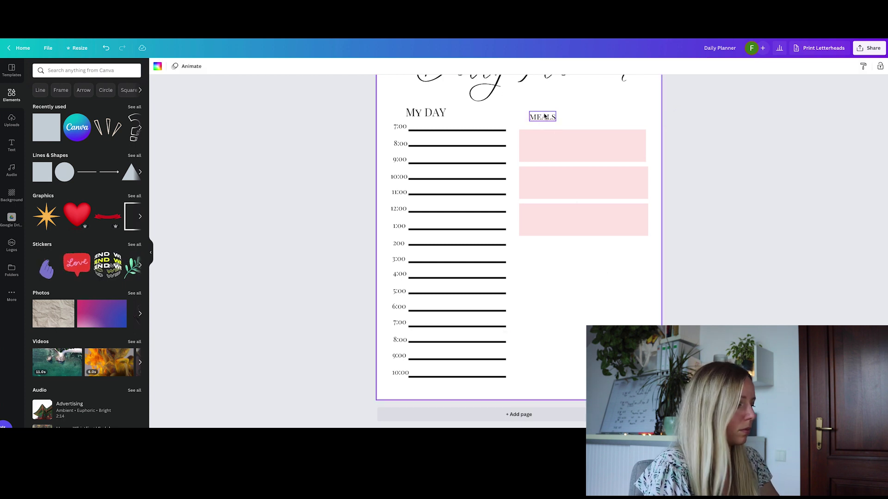
pyautogui.moveTo(543, 113); pyautogui.dragTo(535, 113)
pyautogui.click(540, 284)
# Step: Copy the Sunday label from page 1 into the first meal box on page 2 and change it to "Breakfast"
pyautogui.scroll(6, 540, 284)
pyautogui.click(426, 241)
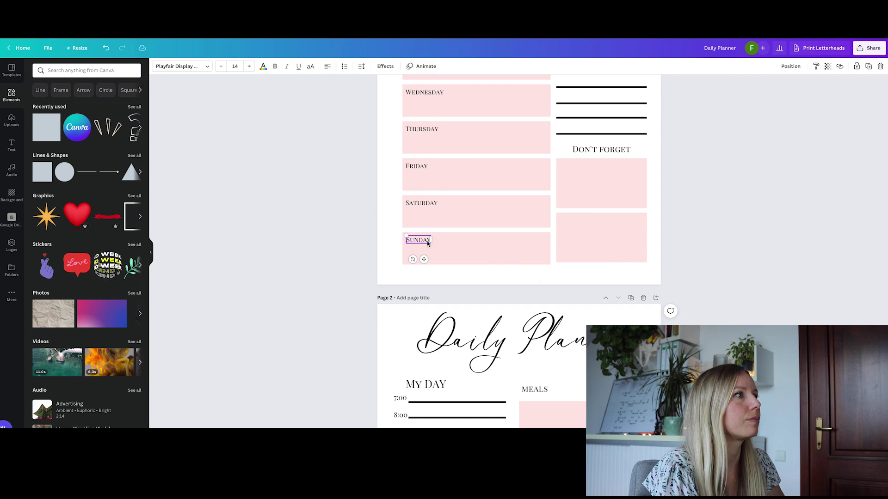
pyautogui.scroll(-5, 427, 241)
pyautogui.moveTo(427, 244); pyautogui.dragTo(534, 238)
pyautogui.doubleClick(533, 236)
pyautogui.write('Break')
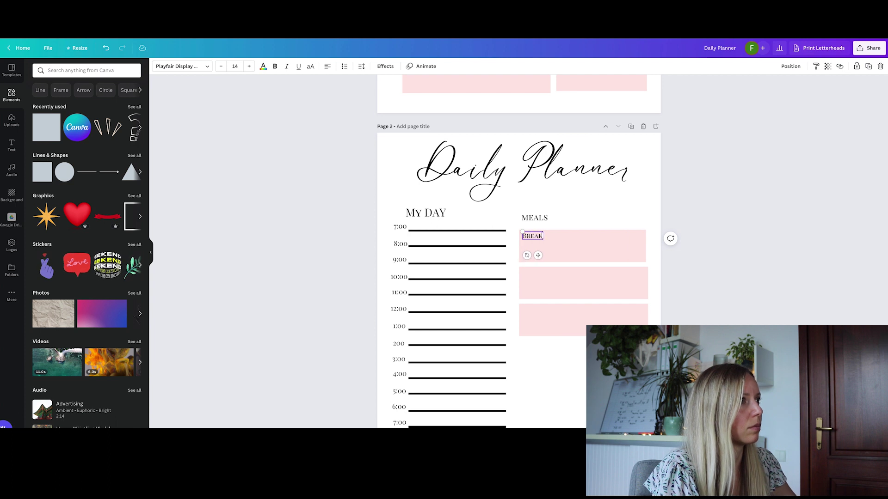
pyautogui.write('fa')
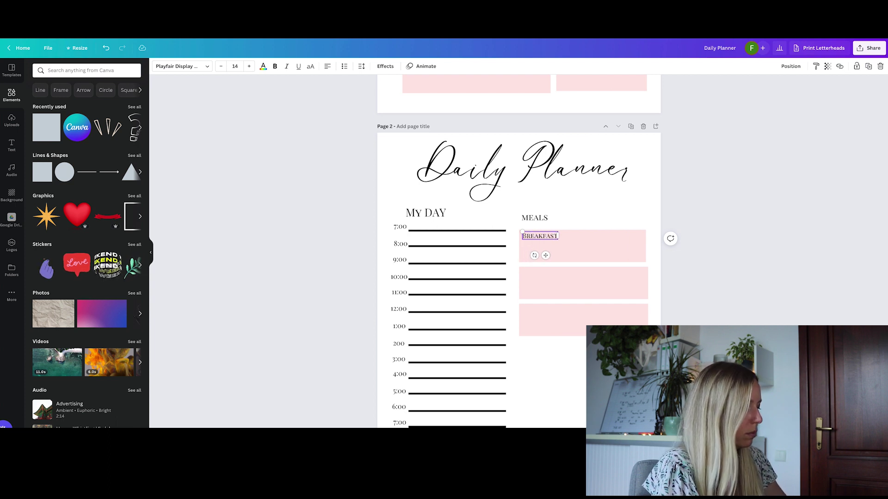
pyautogui.click(543, 230)
# Step: Copy the Breakfast label into the second meal box and change its text to "Lunch"
pyautogui.click(542, 237)
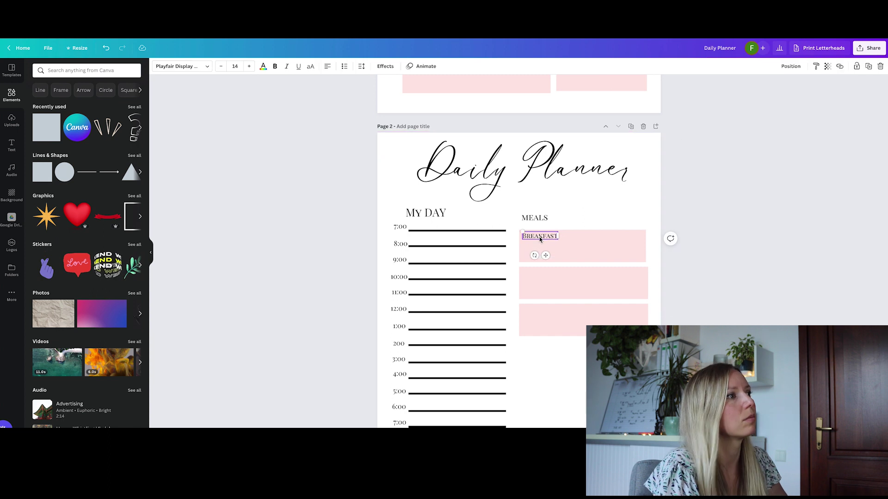
pyautogui.moveTo(542, 237); pyautogui.dragTo(543, 275)
pyautogui.doubleClick(543, 274)
pyautogui.press('BackSpace')
pyautogui.write('LUCN')
pyautogui.press('BackSpace')
pyautogui.press('BackSpace')
pyautogui.write('NCH')
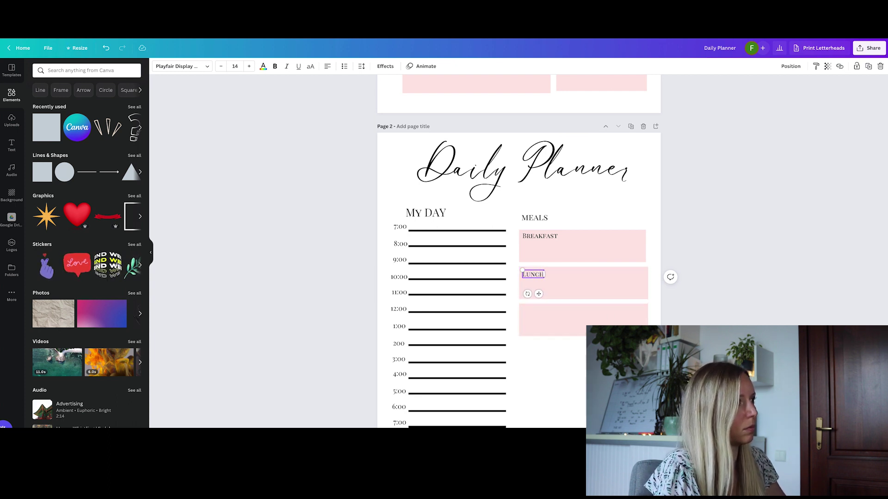
# Step: Paste another label into the third meal box and change its text to "Dinner"
pyautogui.click(551, 353)
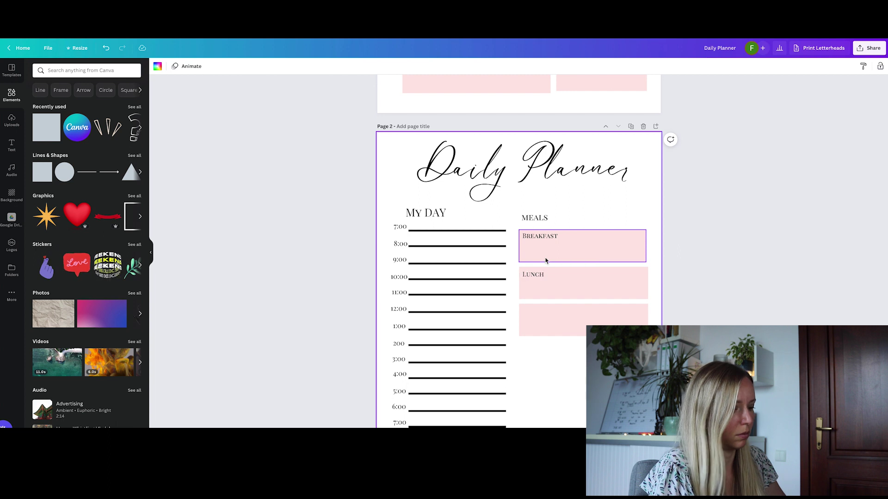
pyautogui.write('Breakfast')
pyautogui.moveTo(560, 250); pyautogui.dragTo(550, 312)
pyautogui.doubleClick(549, 311)
pyautogui.write('Dinner')
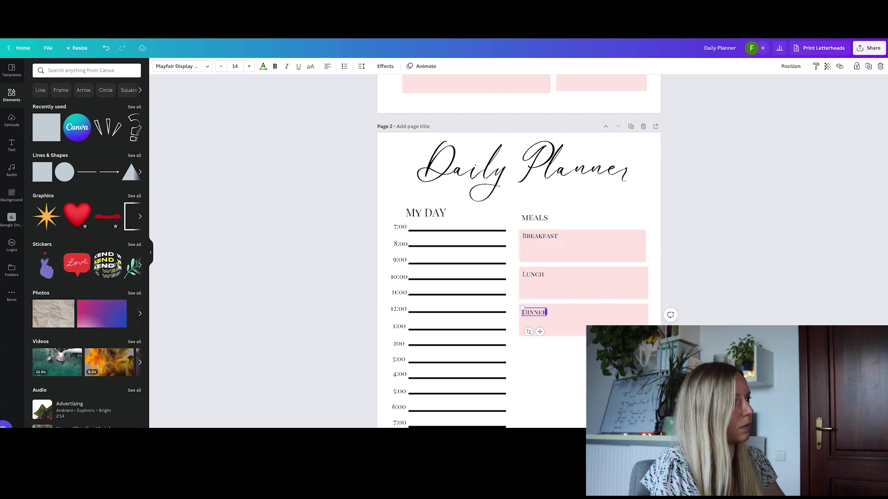
pyautogui.click(684, 276)
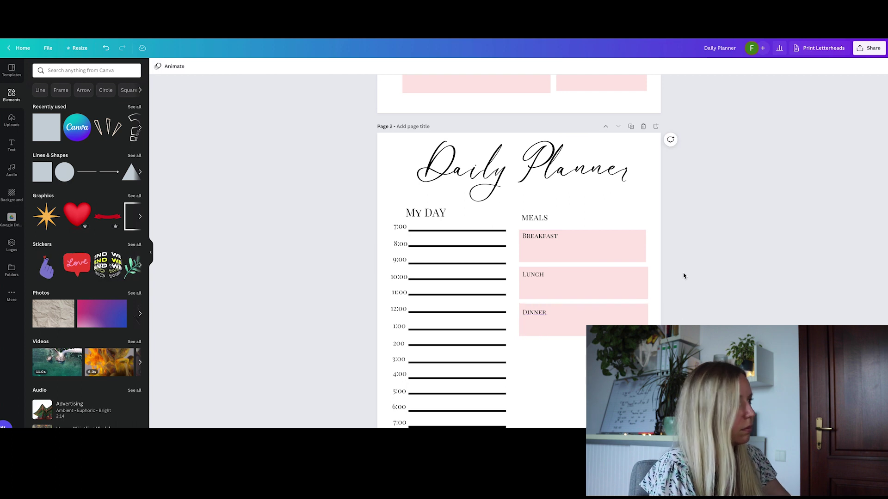
# Step: Add a right-pointing block arrow shape from Lines & Shapes, shrink it and place it below the Dinner box
pyautogui.scroll(-3, 664, 283)
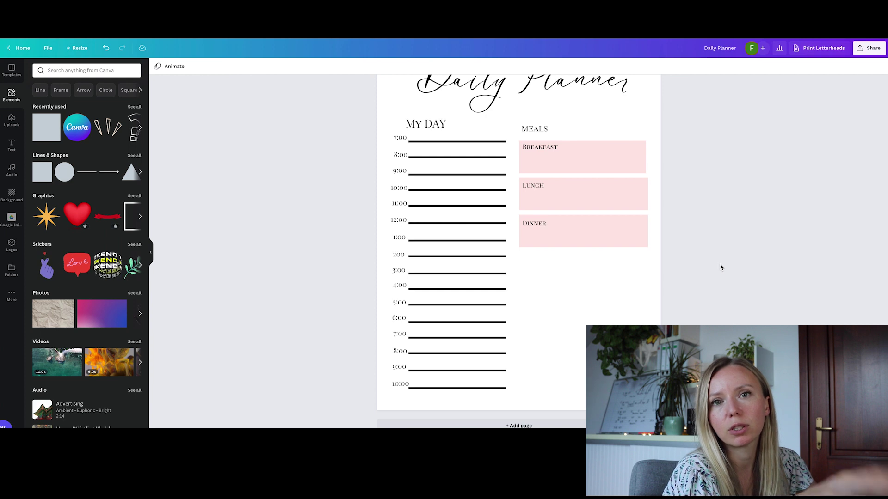
pyautogui.click(578, 324)
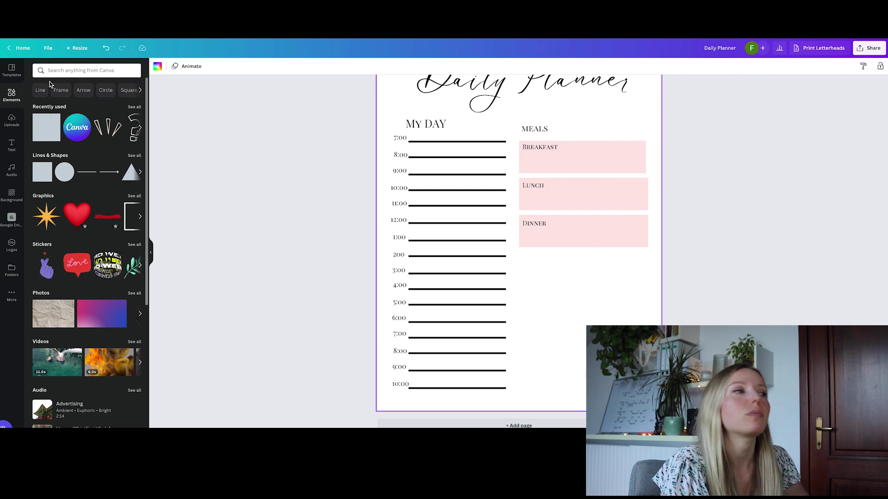
pyautogui.scroll(-8, 68, 157)
pyautogui.scroll(7, 69, 157)
pyautogui.scroll(1, 70, 159)
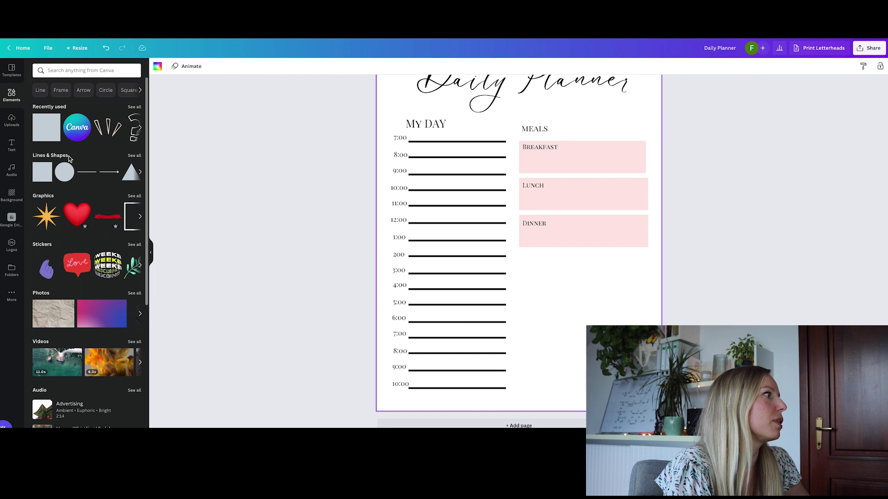
pyautogui.click(59, 156)
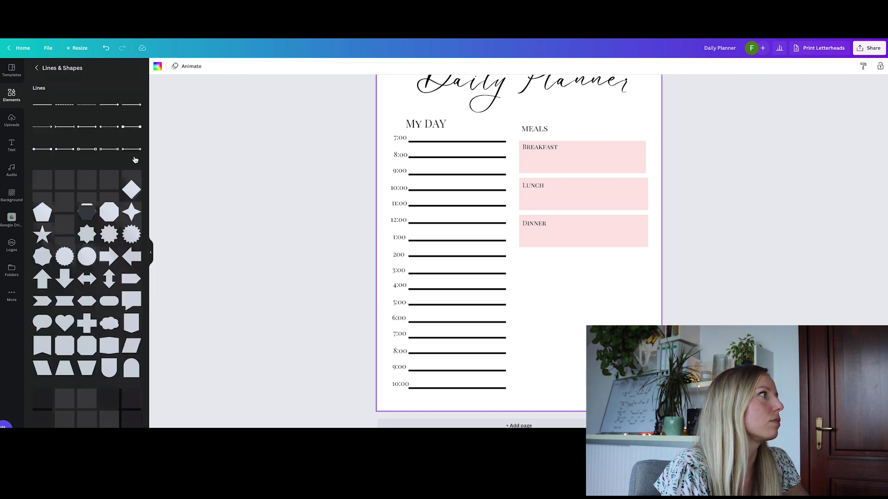
pyautogui.scroll(-2, 134, 234)
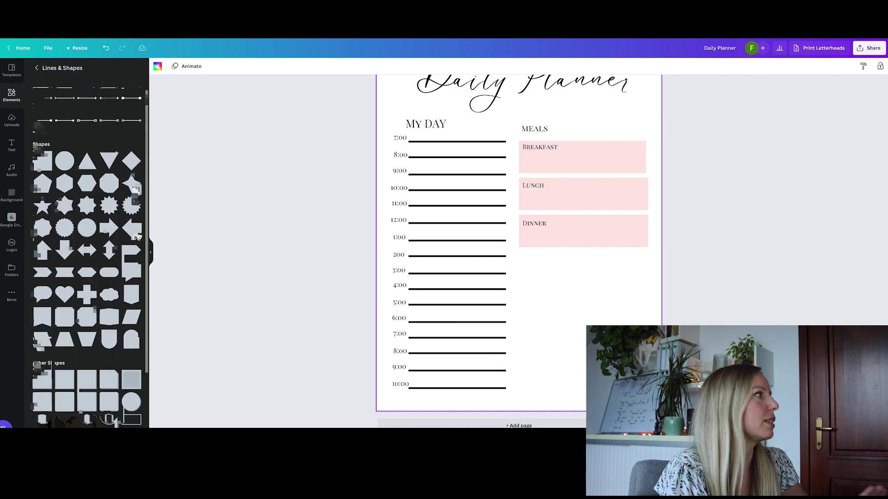
pyautogui.click(111, 223)
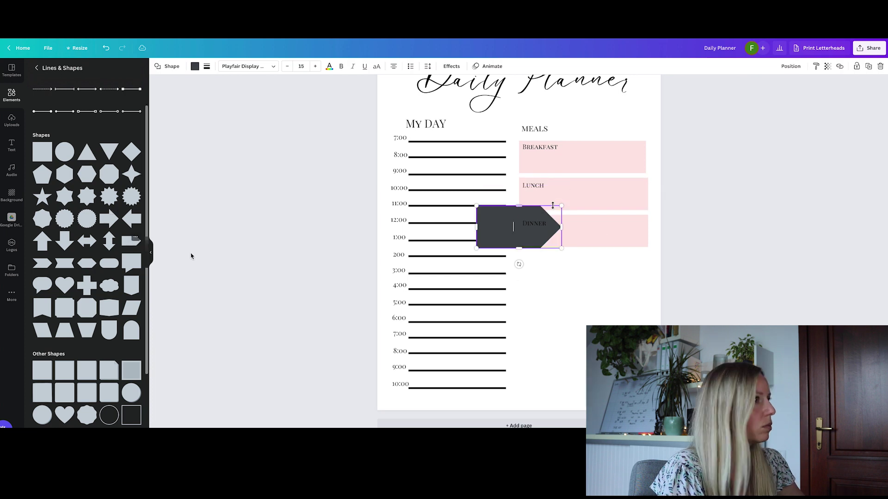
pyautogui.moveTo(561, 206); pyautogui.dragTo(528, 270)
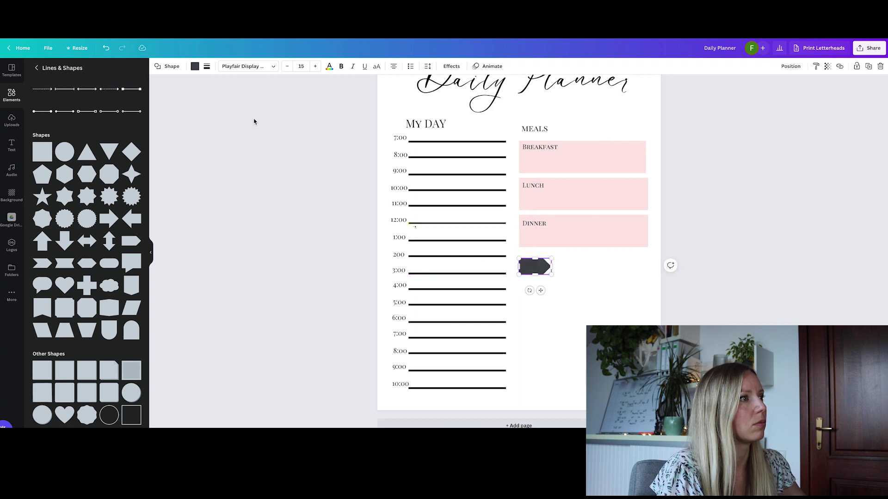
# Step: Fill the arrow shape with the document's light pink and move it slightly down to leave room for a heading
pyautogui.click(195, 66)
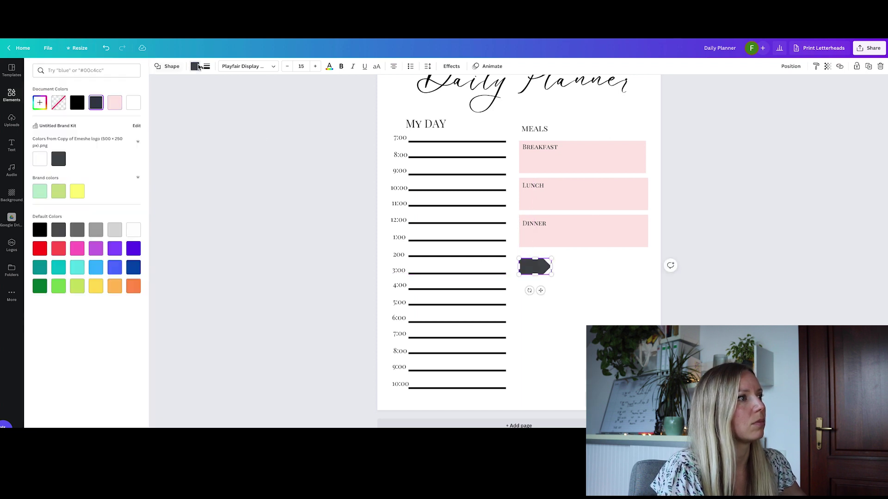
pyautogui.click(199, 134)
pyautogui.moveTo(537, 268); pyautogui.dragTo(537, 279)
# Step: Copy the MEALS heading above the pink arrow shape and change it to "Todays top 3 priorities"
pyautogui.moveTo(539, 129); pyautogui.dragTo(538, 259)
pyautogui.doubleClick(543, 258)
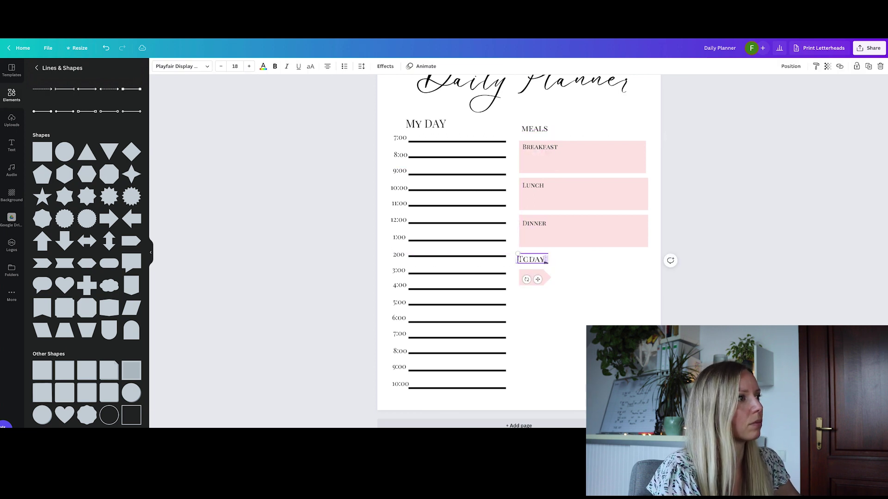
pyautogui.write('Todays top 3 priorities')
pyautogui.moveTo(564, 261); pyautogui.dragTo(601, 262)
pyautogui.click(602, 276)
# Step: Duplicate the pink arrow shape twice so that three are stacked under the priorities heading
pyautogui.click(534, 281)
pyautogui.moveTo(533, 281); pyautogui.dragTo(547, 317)
pyautogui.press('super+v')
pyautogui.click(552, 317)
# Step: Copy the priorities heading below the three arrow shapes and change its text to "I'm grateful for"
pyautogui.click(596, 260)
pyautogui.press('super+c')
pyautogui.press('super+v')
pyautogui.moveTo(596, 265); pyautogui.dragTo(569, 342)
pyautogui.doubleClick(589, 337)
pyautogui.write("I'm")
# Step: Copy the last three My DAY lines and place the copies under the "I'm grateful for" heading
pyautogui.moveTo(521, 399); pyautogui.dragTo(593, 354)
pyautogui.press('super+c')
pyautogui.press('super+v')
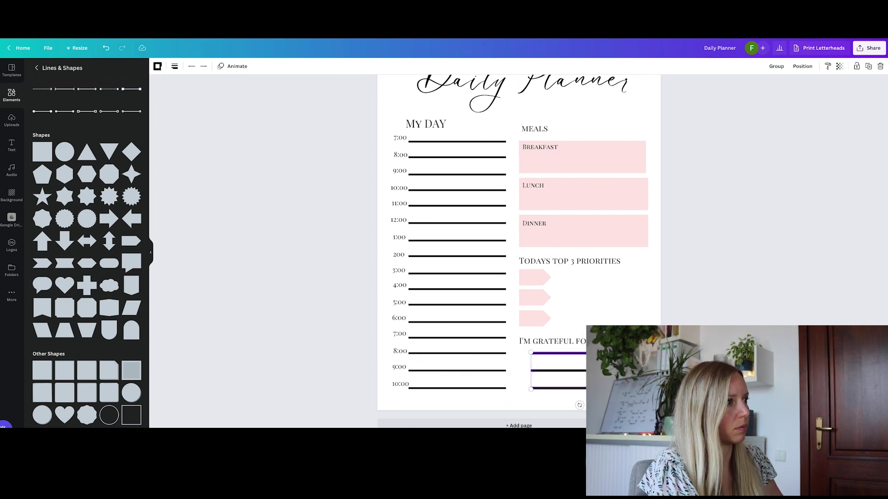
pyautogui.click(596, 354)
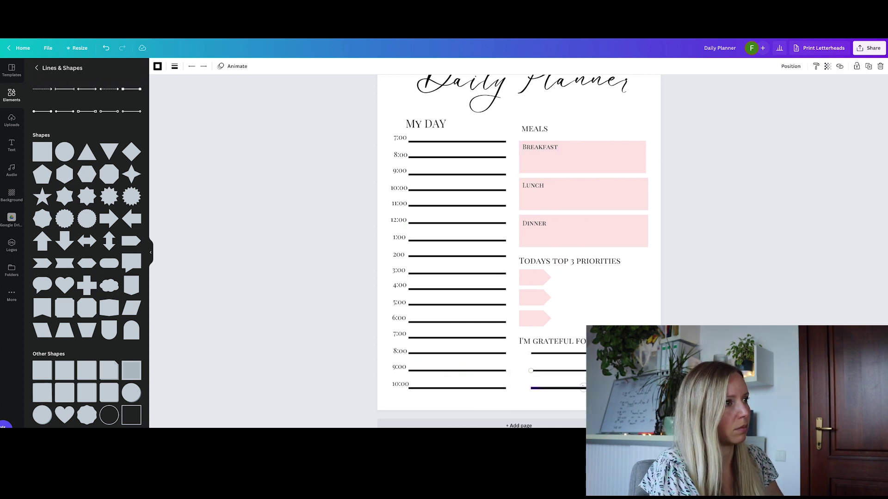
# Step: Finish adjusting the lowest gratitude line and add a "1" label beside the first line using a copy of the "I'm grateful for" heading
pyautogui.moveTo(629, 389); pyautogui.dragTo(646, 389)
pyautogui.click(547, 378)
pyautogui.click(551, 342)
pyautogui.press('super+c')
pyautogui.press('super+v')
pyautogui.moveTo(552, 347); pyautogui.dragTo(524, 353)
pyautogui.doubleClick(543, 352)
pyautogui.write('1')
pyautogui.scroll(5, 524, 353)
pyautogui.scroll(-4, 524, 353)
# Step: Duplicate the "1" label beside the other two gratitude lines and number them 2 and 3
pyautogui.click(550, 301)
pyautogui.click(529, 278)
pyautogui.press('super+c')
pyautogui.press('super+v')
pyautogui.moveTo(542, 290); pyautogui.dragTo(527, 279)
pyautogui.press('super+v')
pyautogui.click(590, 375)
pyautogui.click(249, 67)
pyautogui.click(249, 67)
pyautogui.click(249, 67)
pyautogui.press('Escape')
# Step: Move the "I'm grateful for" heading slightly higher above its numbered lines
pyautogui.click(575, 321)
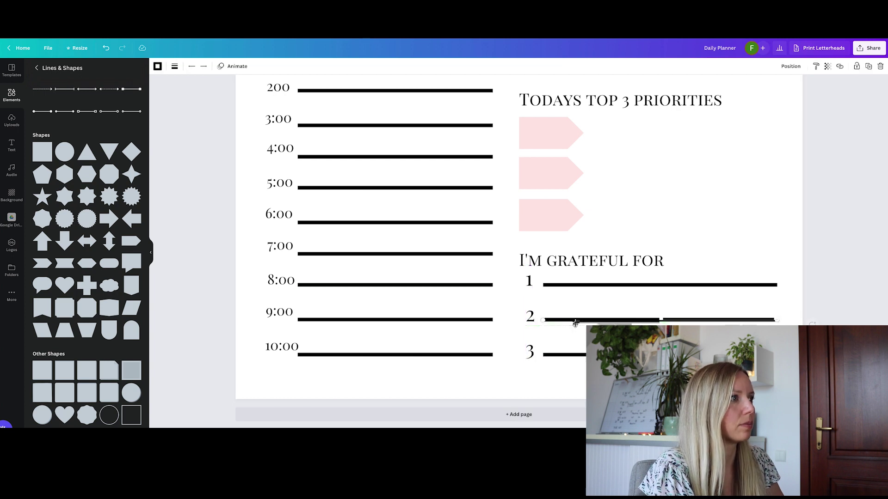
pyautogui.click(577, 313)
pyautogui.moveTo(587, 265); pyautogui.dragTo(586, 255)
pyautogui.click(542, 321)
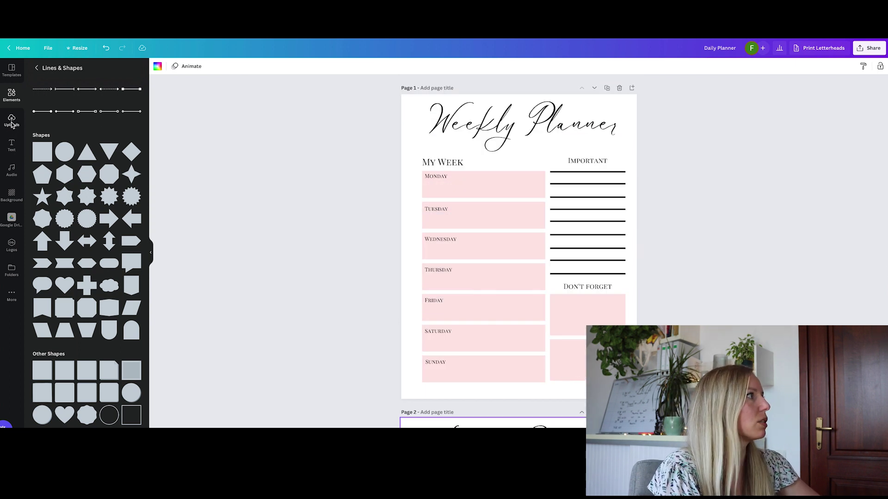
# Step: Search the elements library for "watercolor" and add the pink watercolor splash to the weekly planner page
pyautogui.click(36, 68)
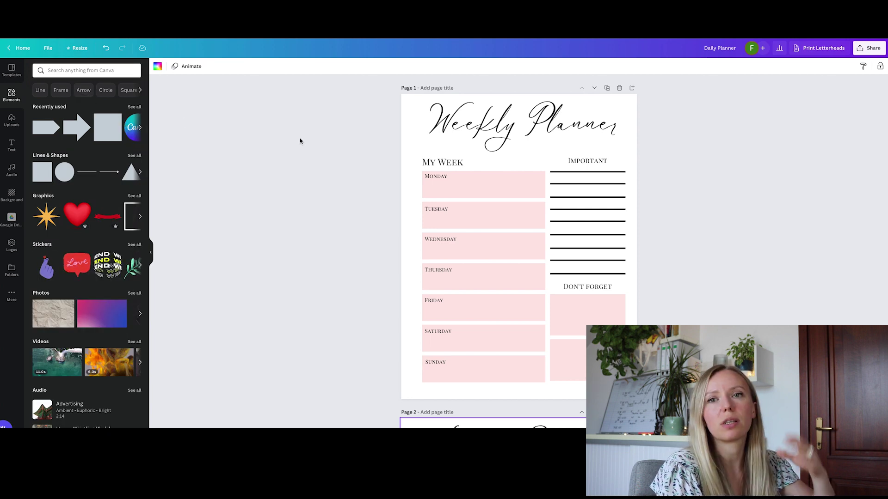
pyautogui.click(92, 70)
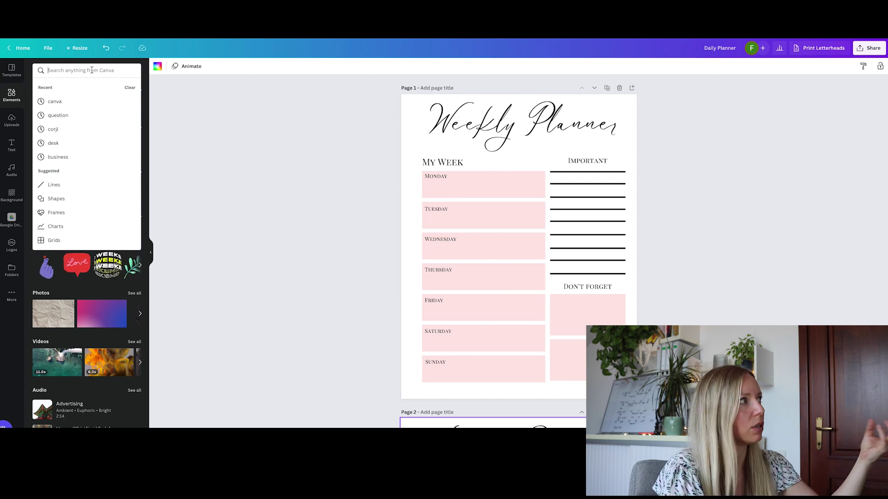
pyautogui.write('watercolor')
pyautogui.press('Return')
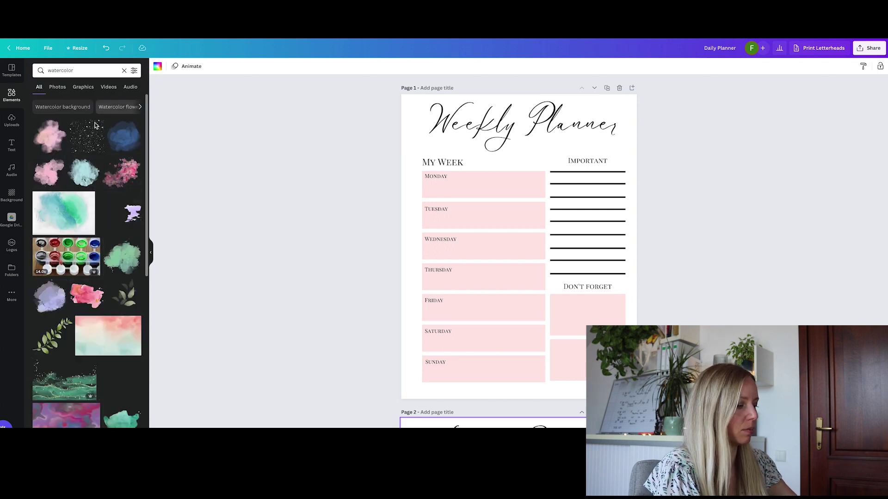
pyautogui.click(55, 139)
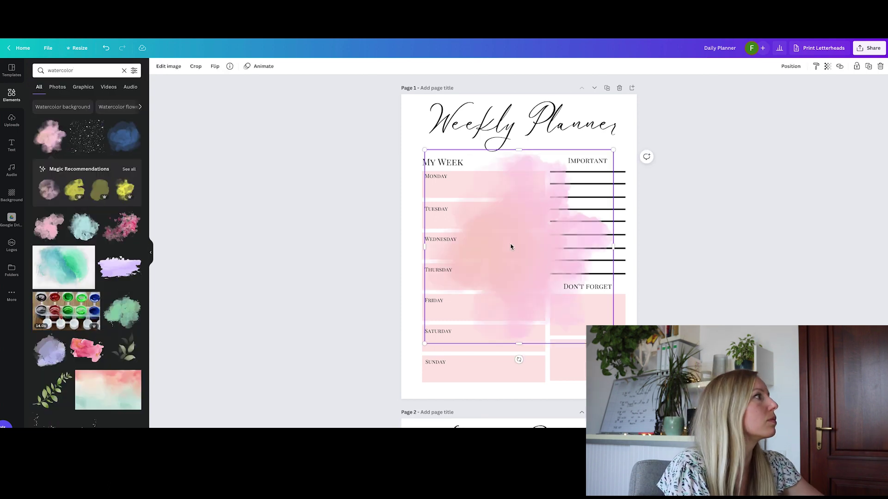
# Step: Rotate and enlarge the pink watercolor splash and position it behind the Weekly Planner title across the page's upper edge
pyautogui.moveTo(515, 248); pyautogui.dragTo(501, 263)
pyautogui.moveTo(495, 362); pyautogui.dragTo(657, 169)
pyautogui.moveTo(523, 285); pyautogui.dragTo(498, 121)
pyautogui.moveTo(600, 124); pyautogui.dragTo(671, 97)
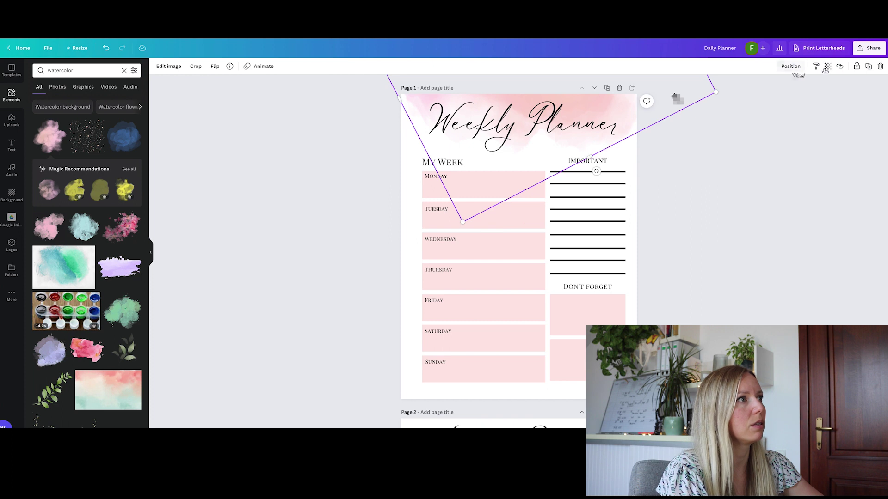
# Step: Set the watercolor splash's transparency to 60 and lock it in place
pyautogui.click(793, 94)
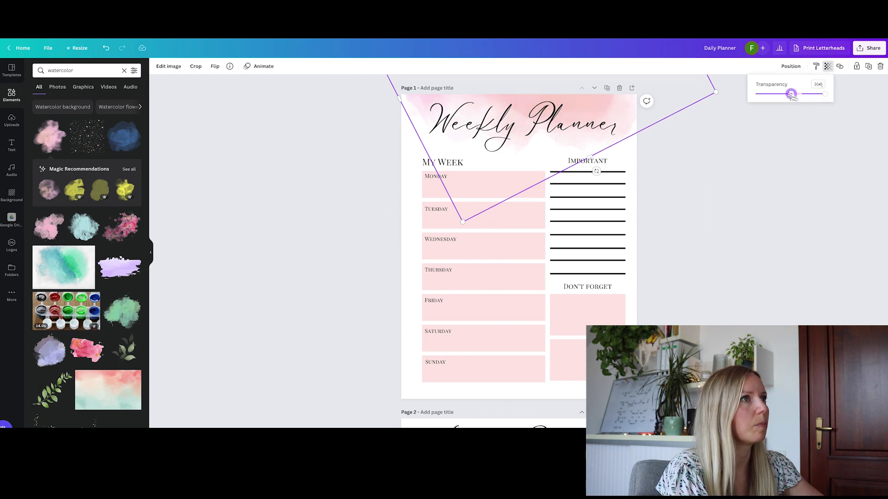
pyautogui.moveTo(792, 94); pyautogui.dragTo(793, 95)
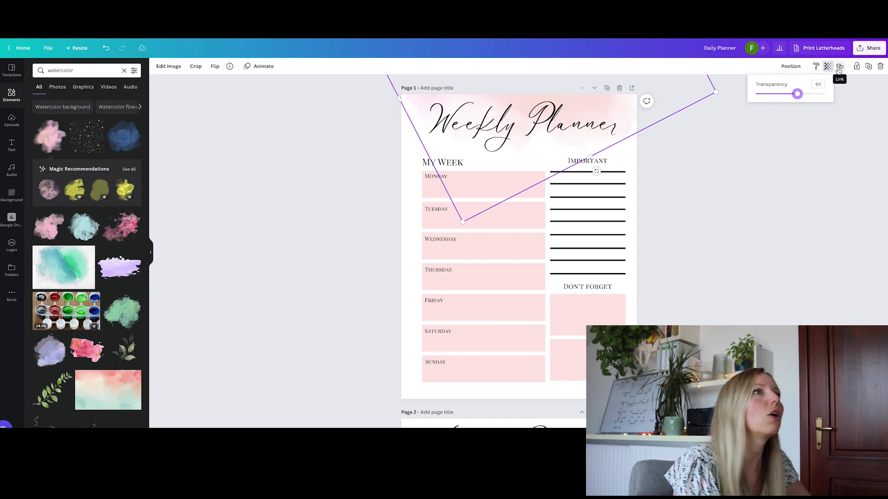
pyautogui.click(856, 68)
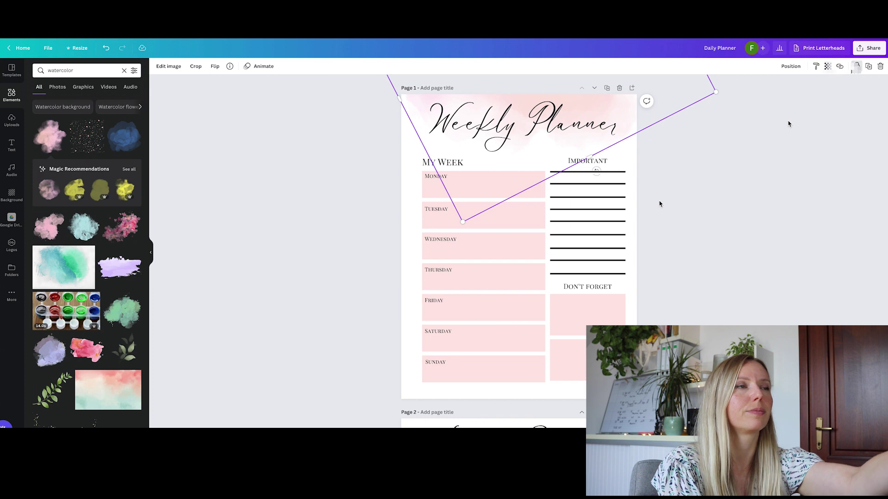
pyautogui.scroll(-1, 656, 204)
pyautogui.scroll(-8, 656, 204)
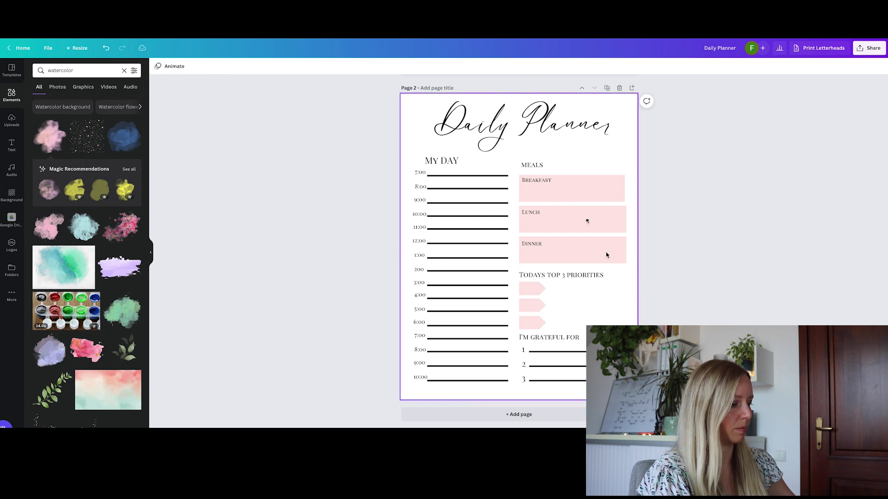
pyautogui.scroll(8, 606, 251)
pyautogui.click(582, 114)
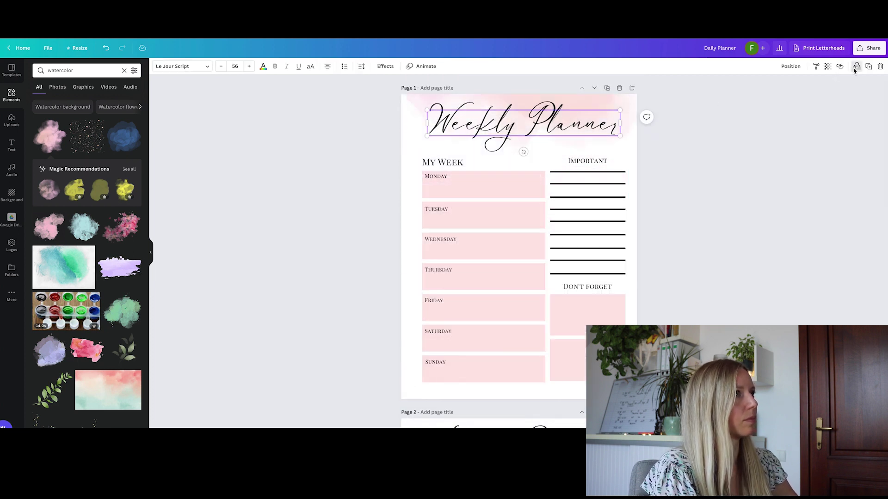
pyautogui.click(706, 114)
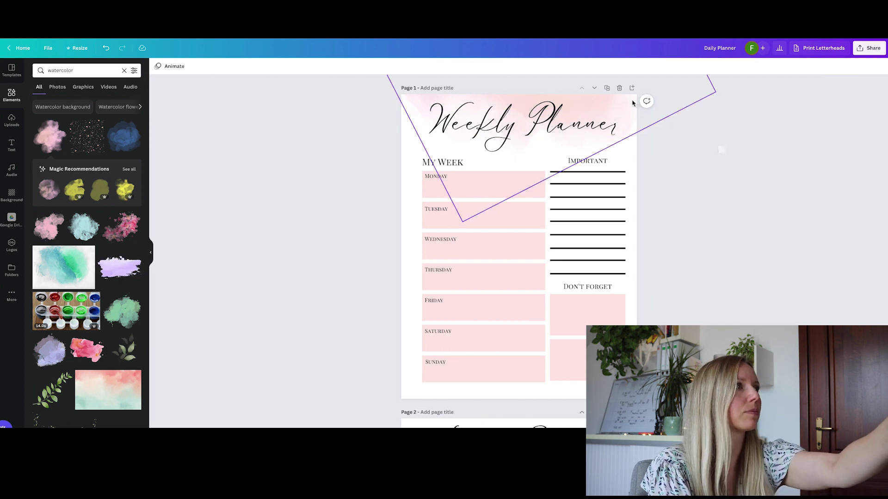
pyautogui.click(632, 104)
pyautogui.scroll(-7, 632, 105)
pyautogui.press('super+v')
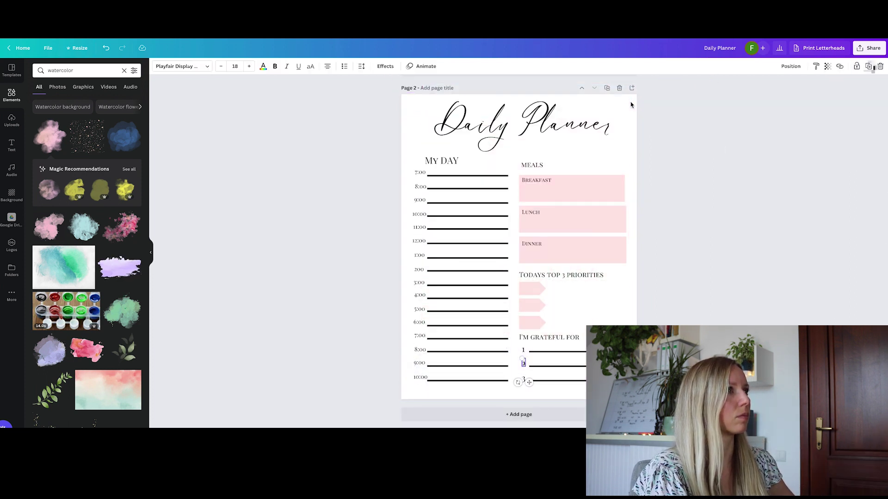
pyautogui.scroll(8, 630, 145)
pyautogui.click(621, 100)
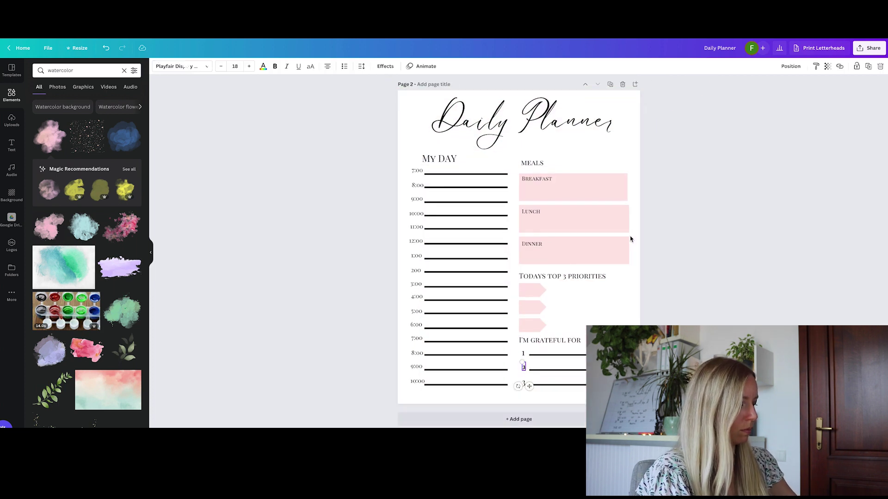
pyautogui.press('super+z')
# Step: Unlock the watercolor splash on the weekly planner page and paste a copy of it onto the daily planner page
pyautogui.scroll(6, 630, 239)
pyautogui.scroll(-2, 630, 239)
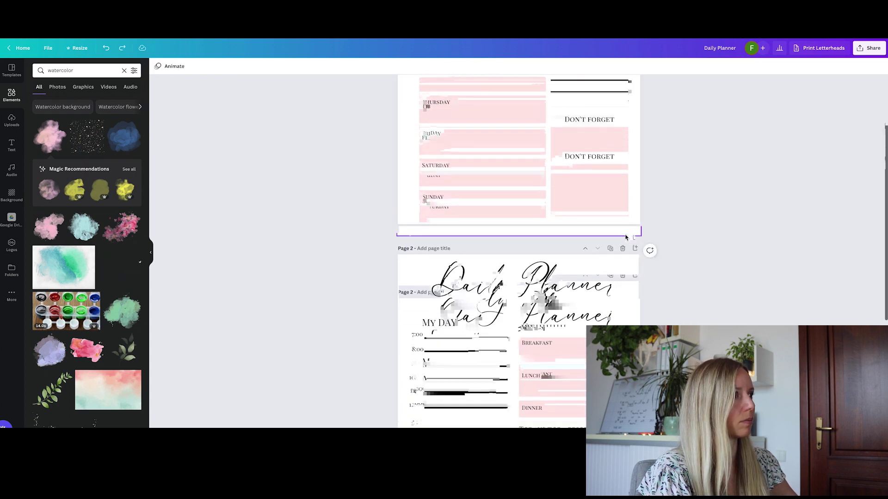
pyautogui.scroll(2, 462, 209)
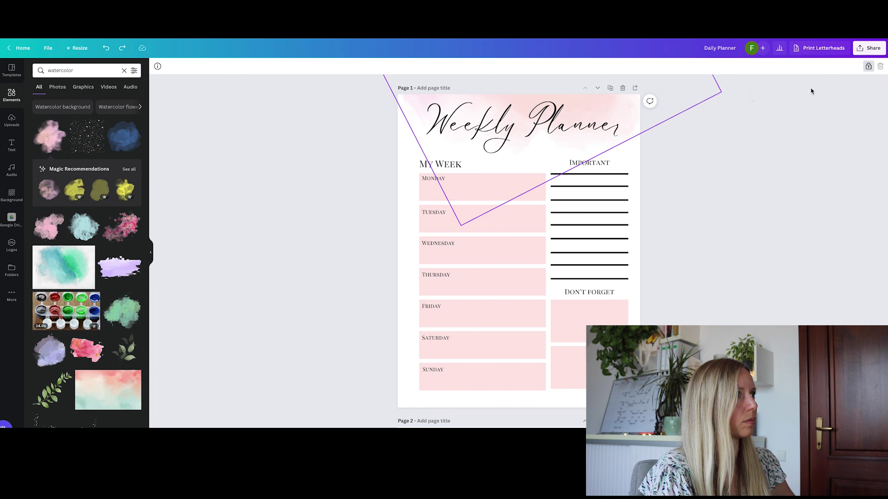
pyautogui.click(873, 67)
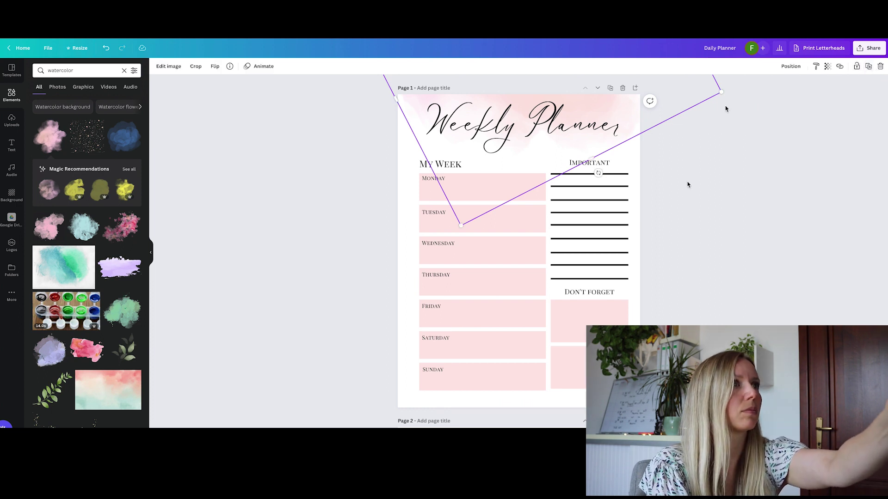
pyautogui.scroll(-7, 685, 183)
pyautogui.click(630, 257)
pyautogui.hotkey('ctrl', 'v')
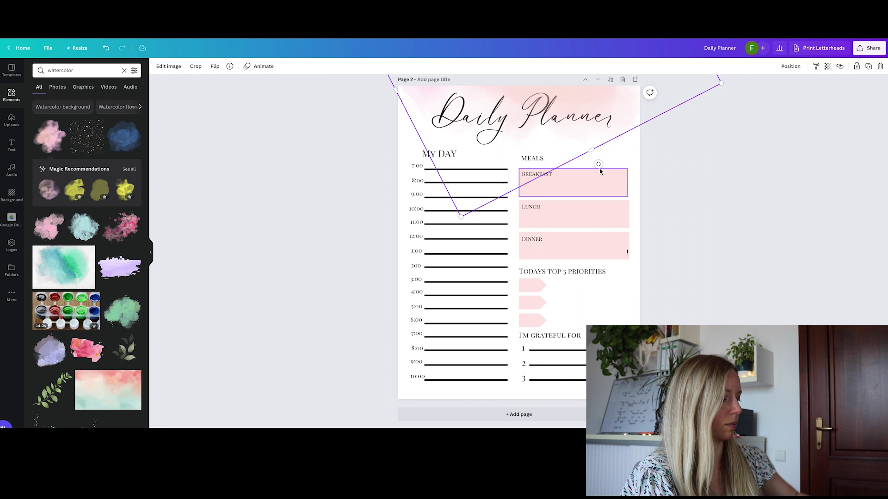
# Step: Lock the watercolor splash behind the Daily Planner title
pyautogui.click(791, 66)
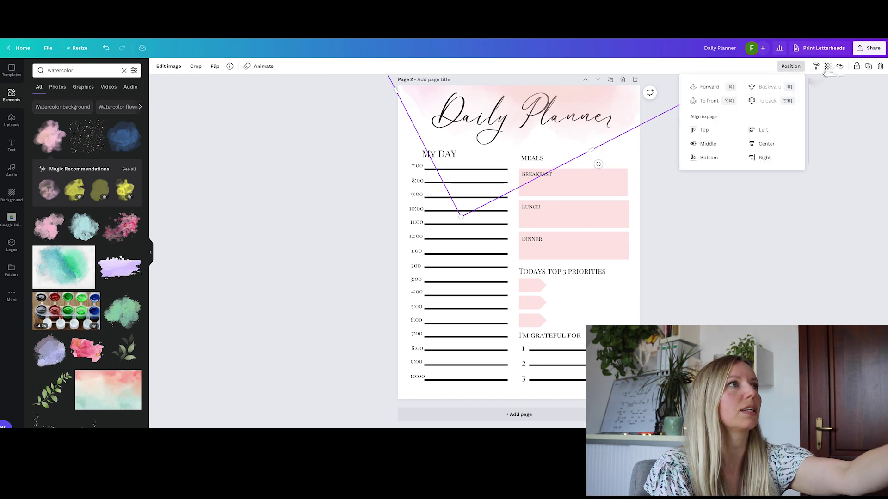
pyautogui.click(856, 67)
pyautogui.scroll(5, 686, 178)
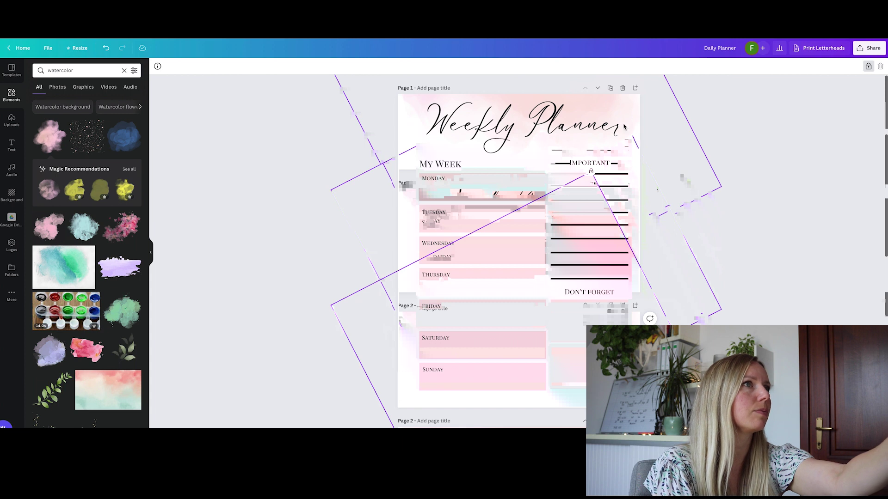
pyautogui.click(734, 197)
pyautogui.scroll(-5, 734, 197)
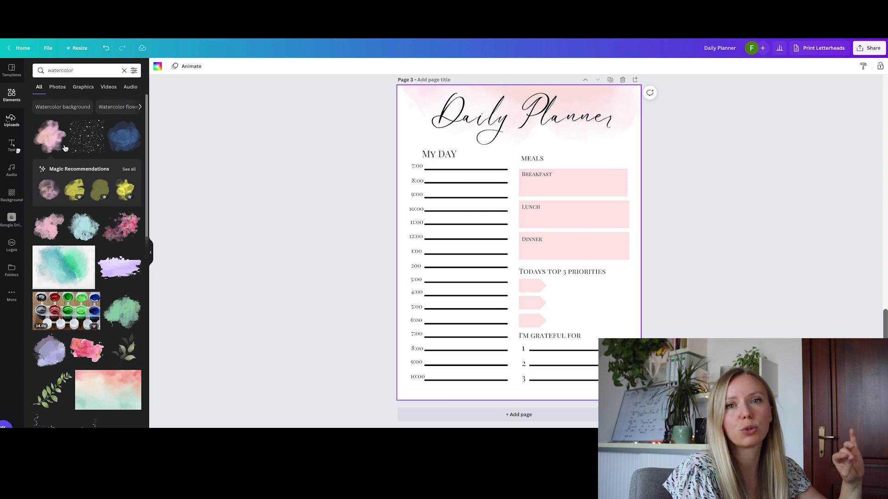
# Step: Browse the US Letter templates and add the Meeting Attendance template as a new page
pyautogui.click(12, 74)
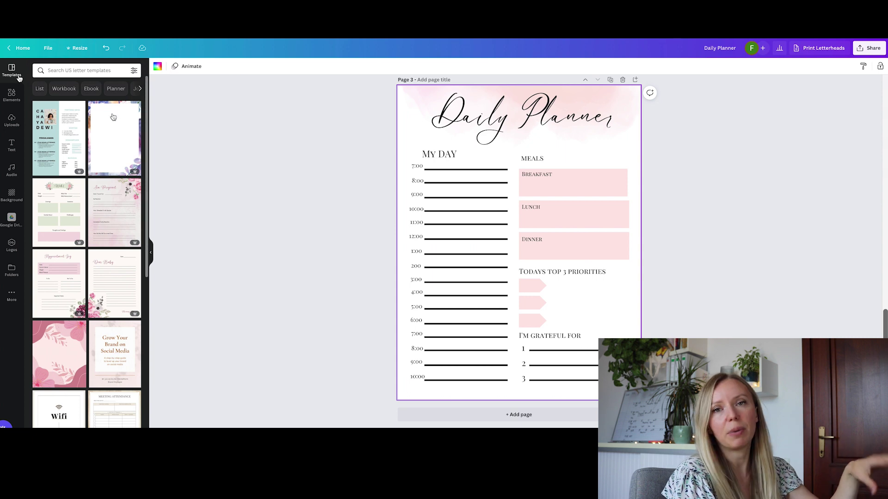
pyautogui.scroll(-6, 106, 152)
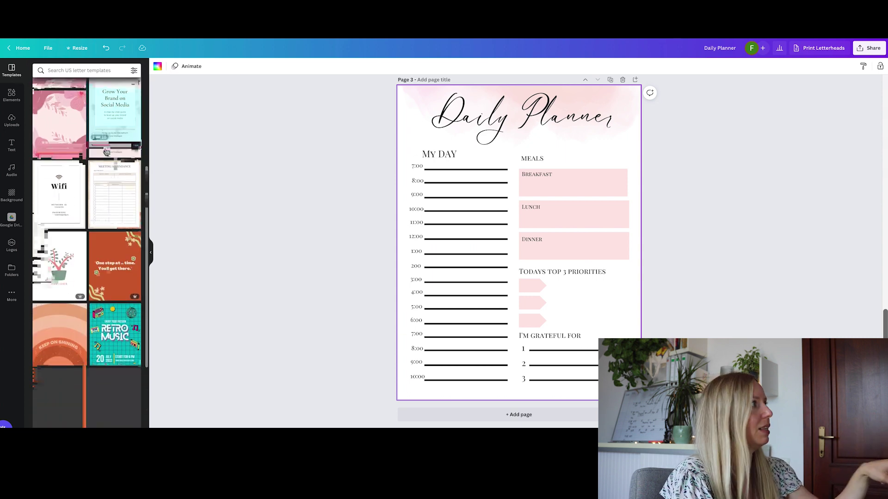
pyautogui.scroll(6, 107, 152)
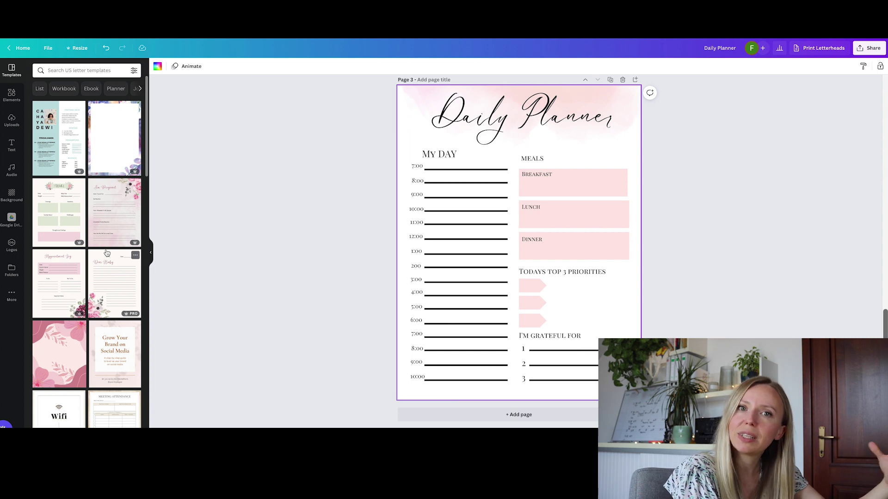
pyautogui.scroll(-2, 107, 253)
pyautogui.scroll(-1, 107, 253)
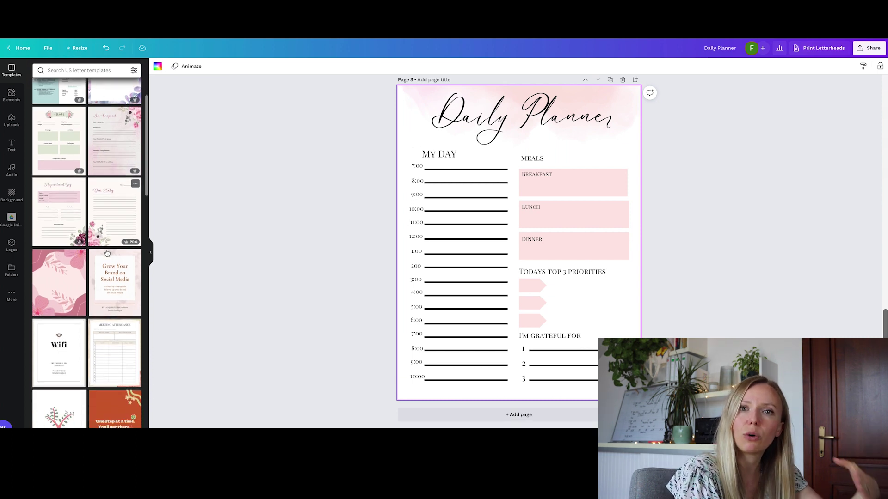
pyautogui.scroll(-5, 107, 253)
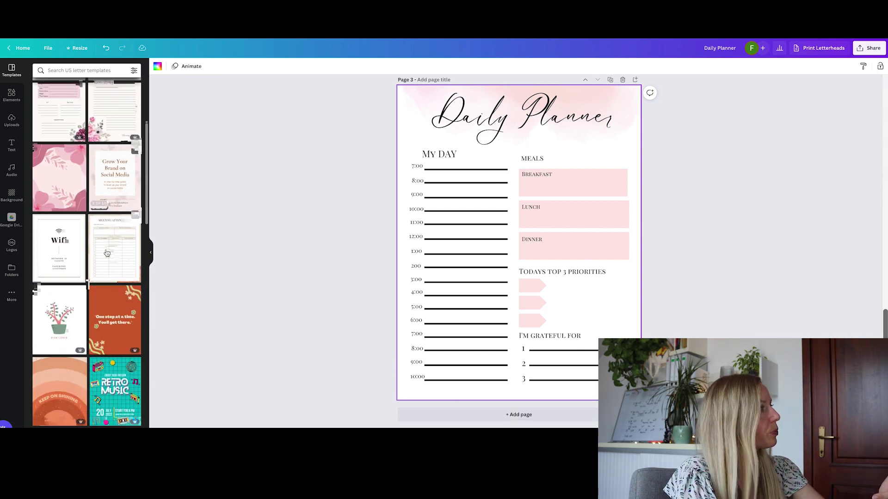
pyautogui.click(117, 228)
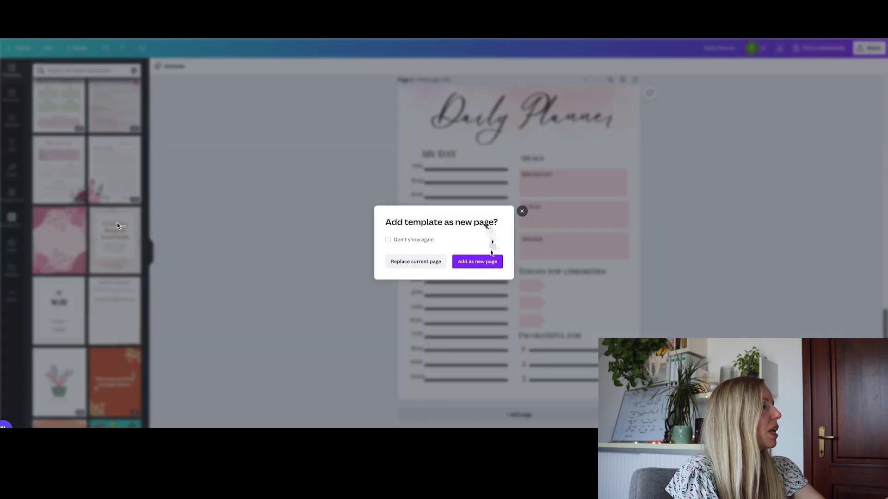
pyautogui.click(490, 258)
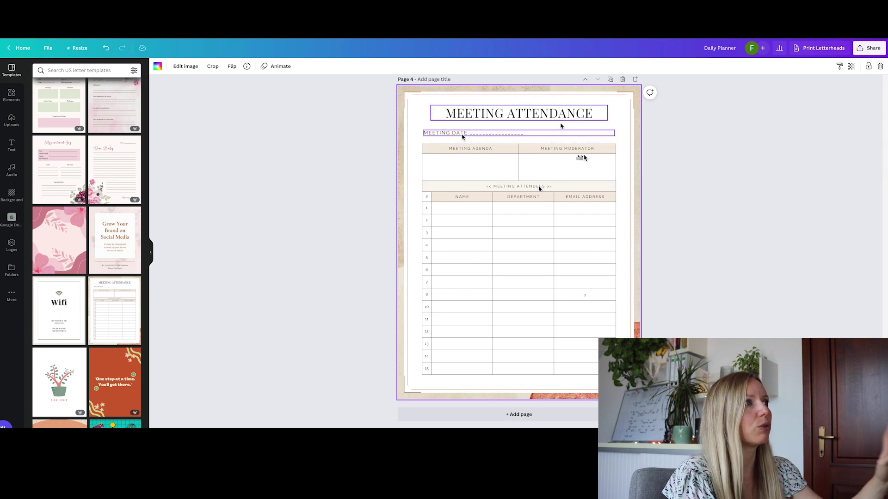
# Step: Delete the textured background image and the decorative frame pieces from the Meeting Attendance page
pyautogui.press('Delete')
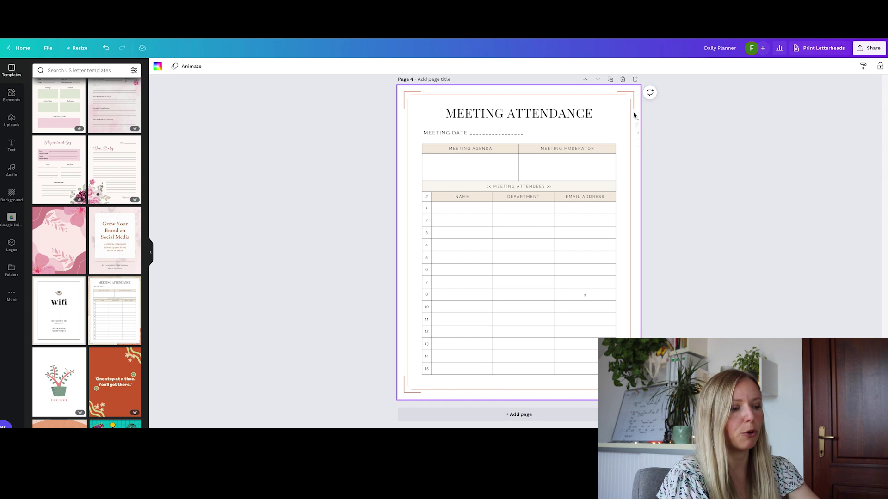
pyautogui.press('Delete')
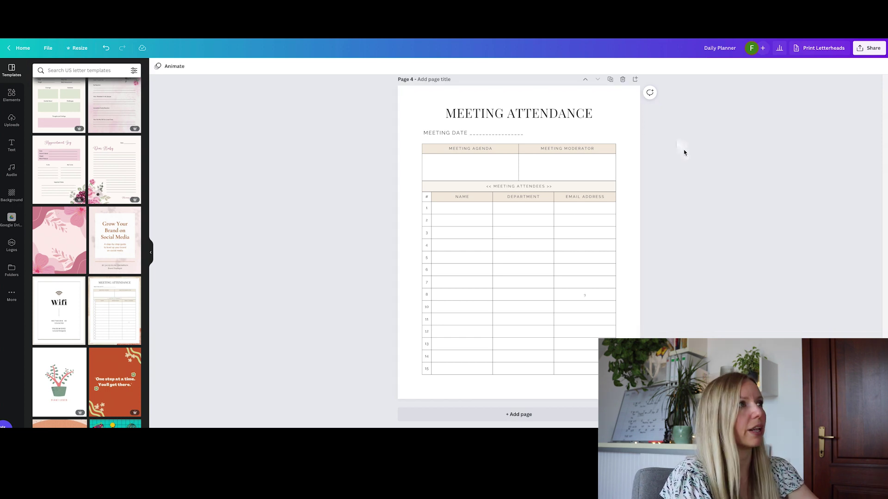
pyautogui.scroll(5, 684, 153)
pyautogui.click(636, 303)
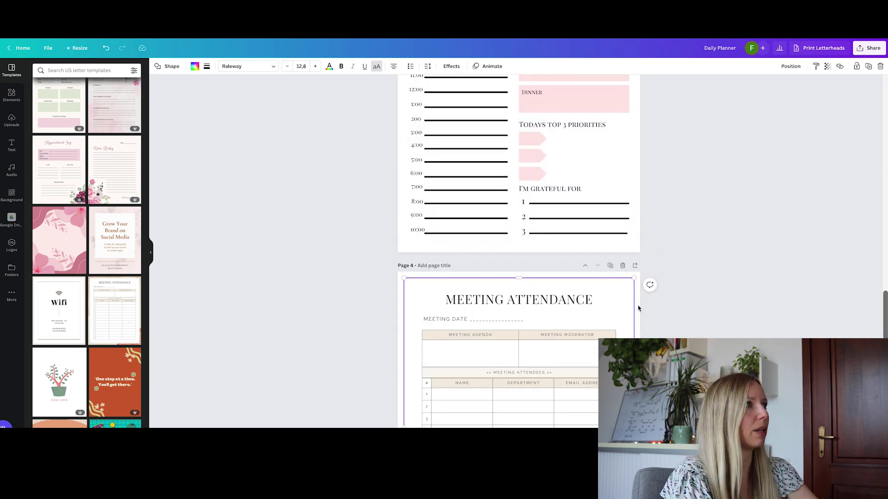
pyautogui.press('Delete')
# Step: Place a copy of the pink watercolor splash behind the Meeting Attendance title and lock it
pyautogui.click(640, 308)
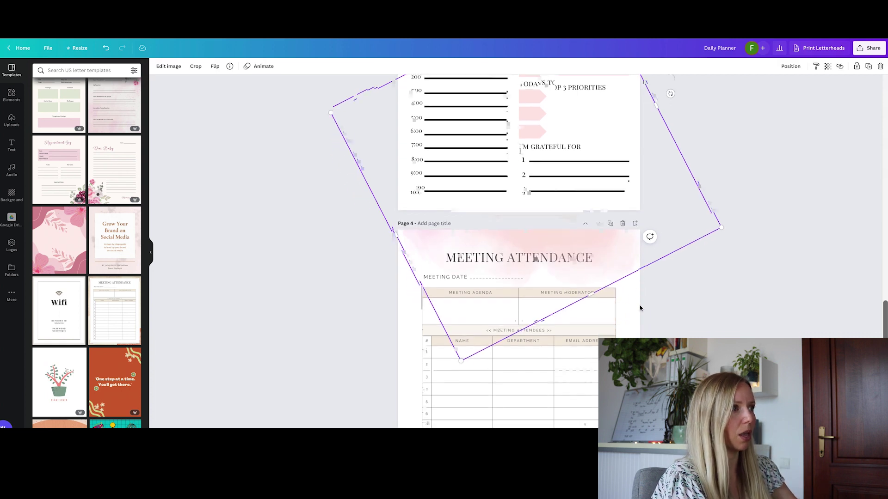
pyautogui.scroll(-1, 640, 308)
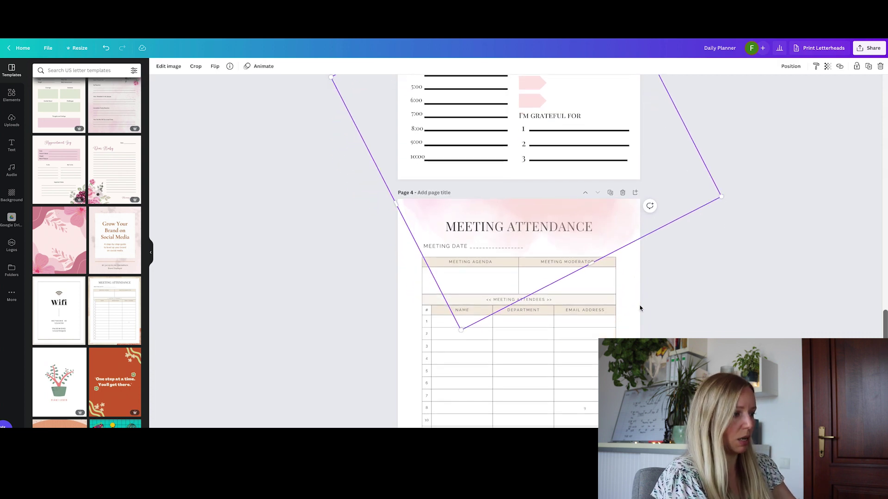
pyautogui.click(856, 68)
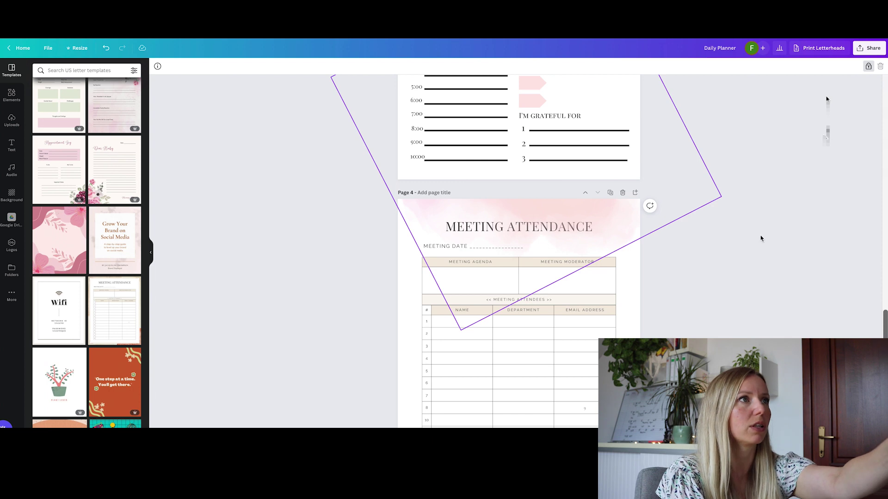
# Step: Unlock the watercolor splash on the Meeting Attendance page, send it to the back, and delete the white shape covering it
pyautogui.click(868, 66)
pyautogui.click(791, 66)
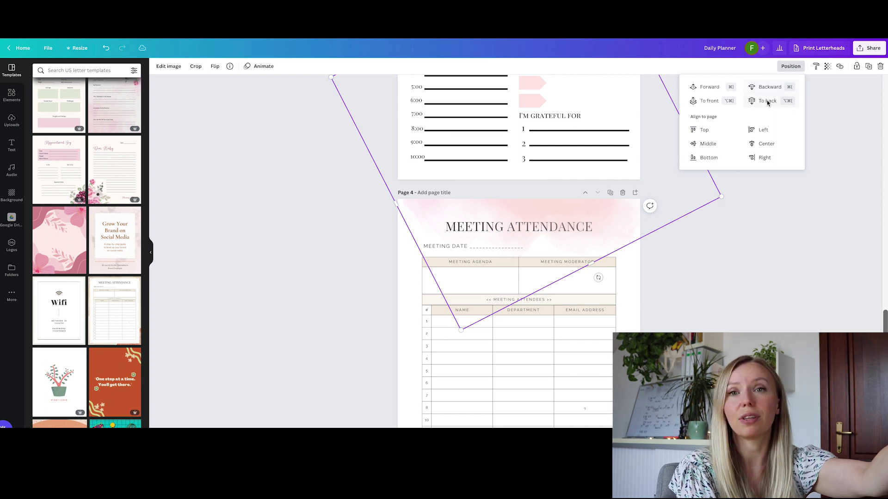
pyautogui.click(768, 102)
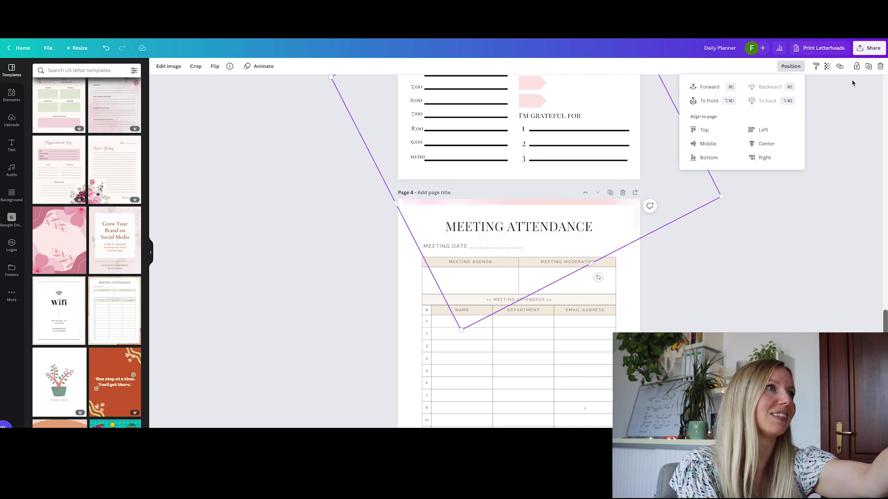
pyautogui.click(868, 68)
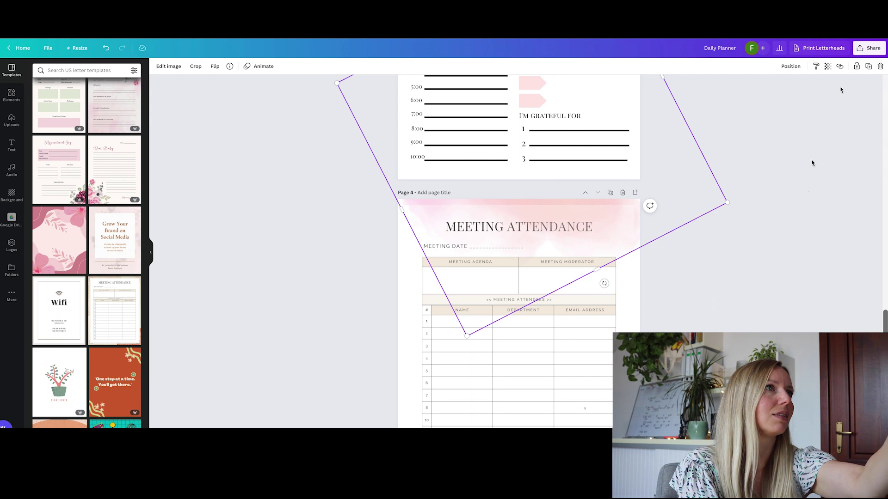
pyautogui.click(106, 47)
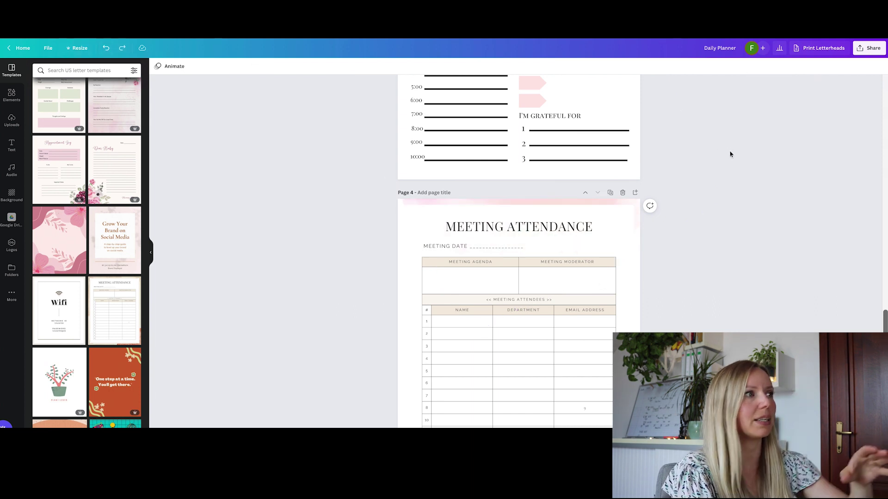
pyautogui.click(626, 226)
pyautogui.press('Delete')
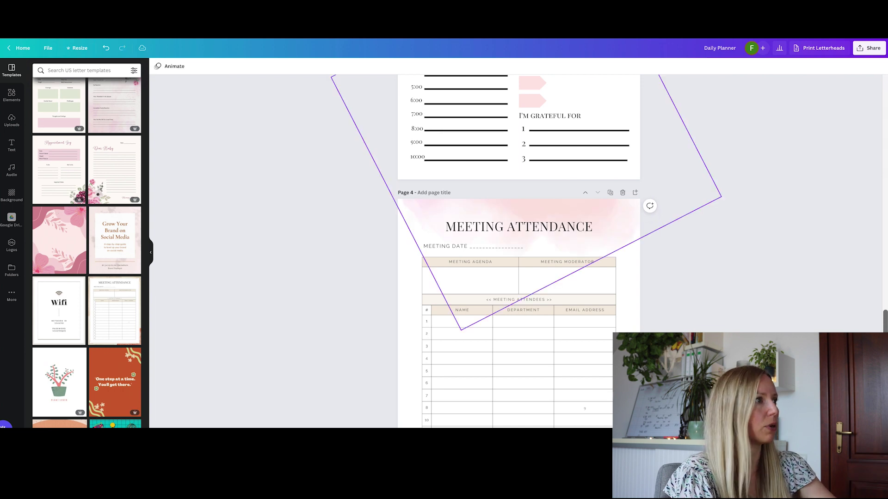
# Step: Change the Meeting Attendance title's font to Le Jour Script and turn off its all-uppercase formatting
pyautogui.scroll(-2, 683, 261)
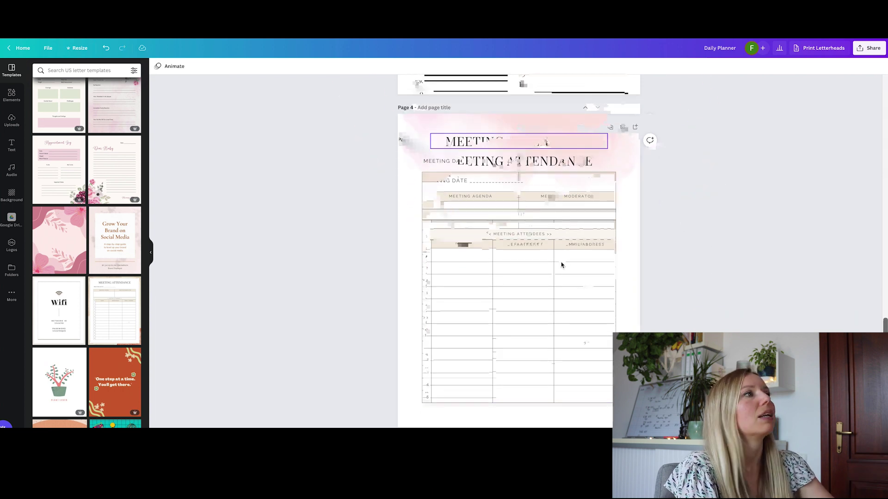
pyautogui.click(458, 139)
pyautogui.click(174, 66)
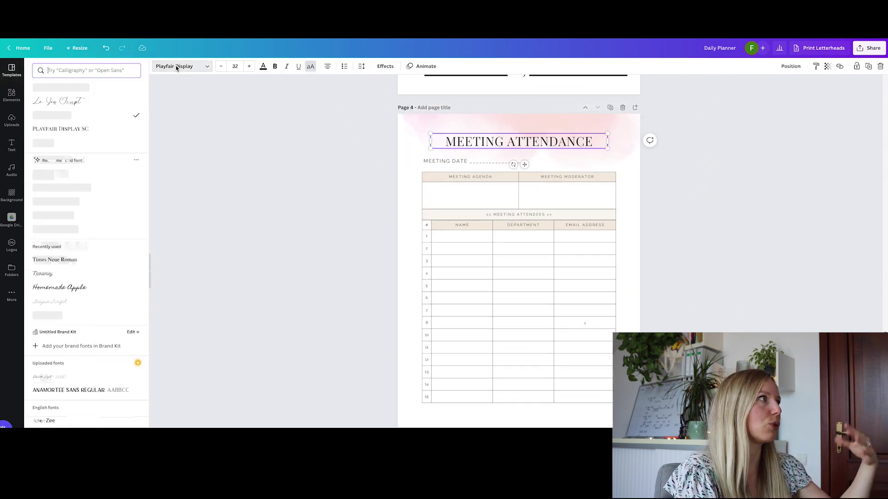
pyautogui.click(70, 100)
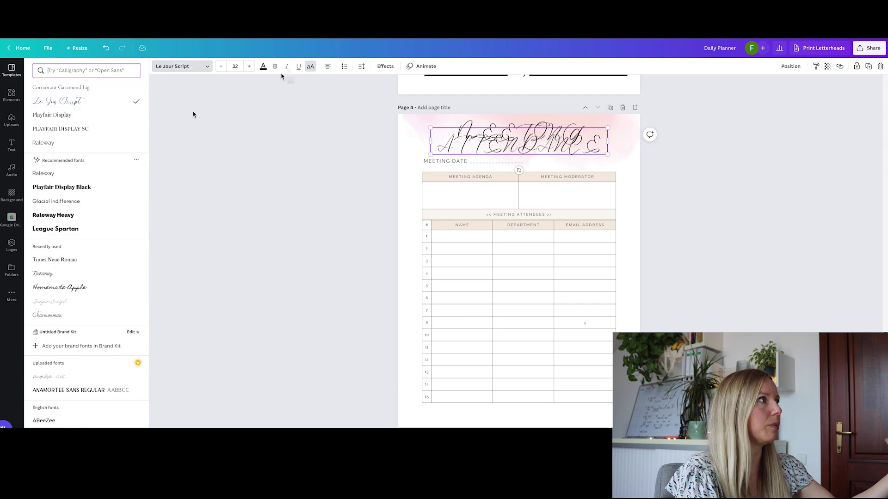
pyautogui.click(310, 66)
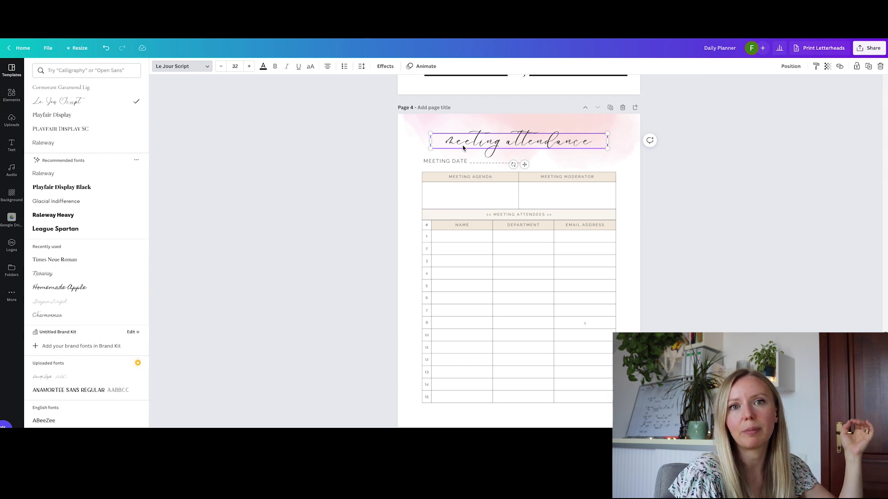
# Step: Capitalize the first letter of each word in the title so it reads "Meeting Attendance"
pyautogui.doubleClick(463, 148)
pyautogui.click(457, 144)
pyautogui.press('BackSpace')
pyautogui.write('M')
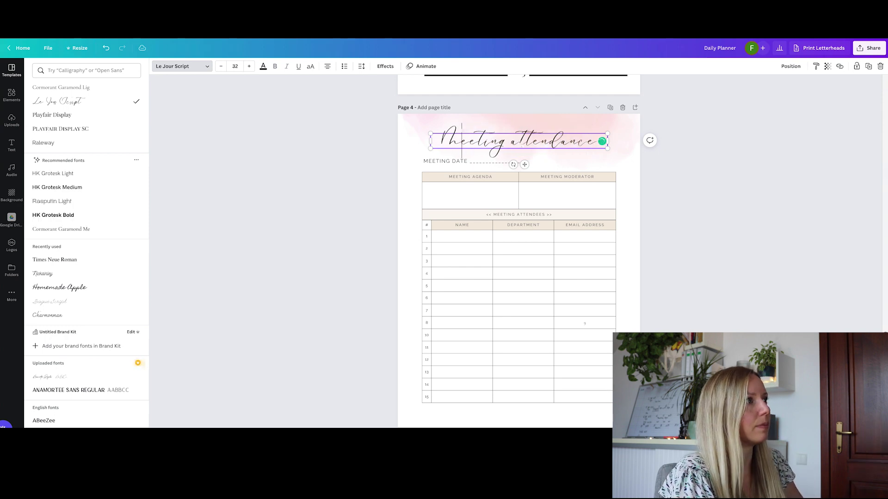
pyautogui.click(521, 141)
pyautogui.press('BackSpace')
pyautogui.write('A')
pyautogui.click(654, 181)
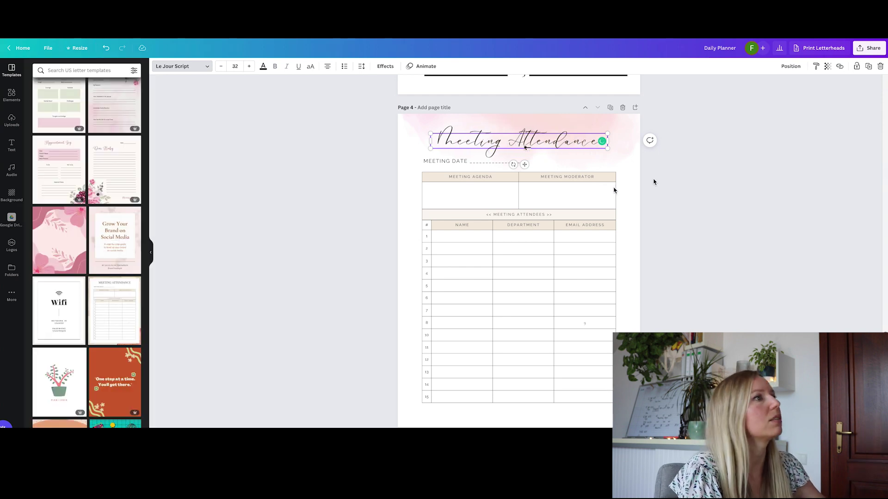
# Step: Fill the Meeting Moderator and Meeting Agenda header cells with the light pink document color
pyautogui.click(603, 182)
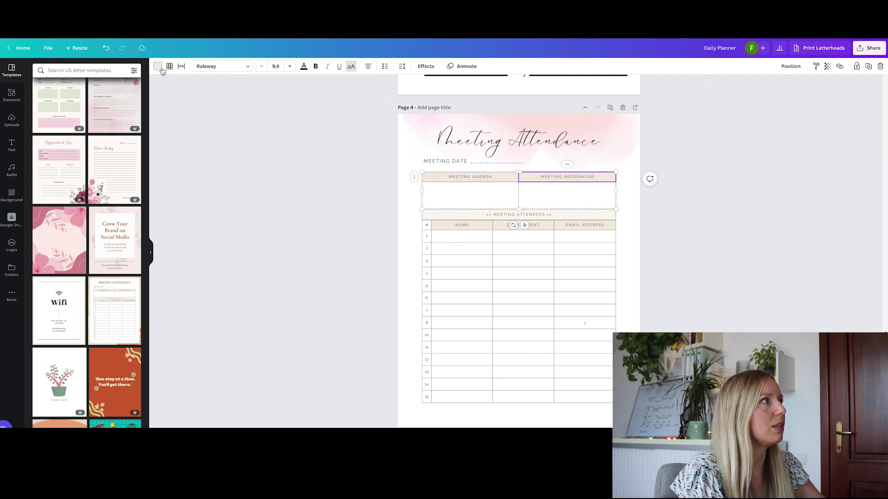
pyautogui.click(160, 69)
pyautogui.click(59, 121)
pyautogui.click(444, 181)
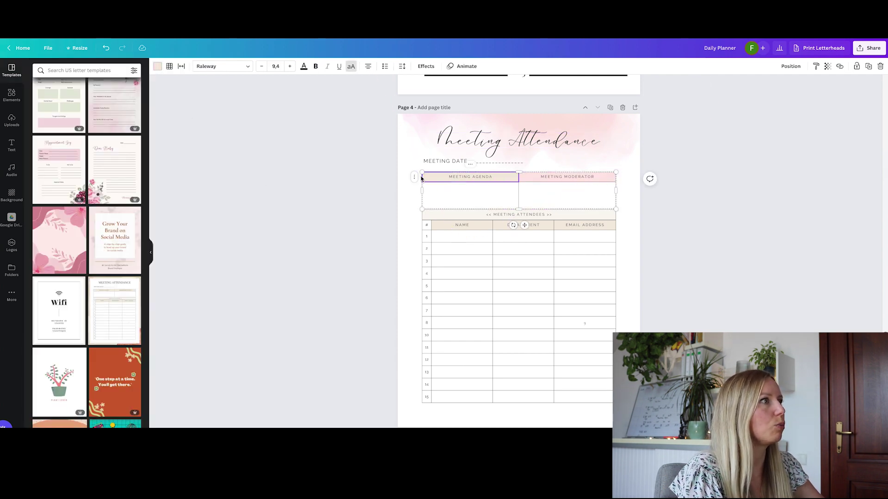
pyautogui.click(157, 67)
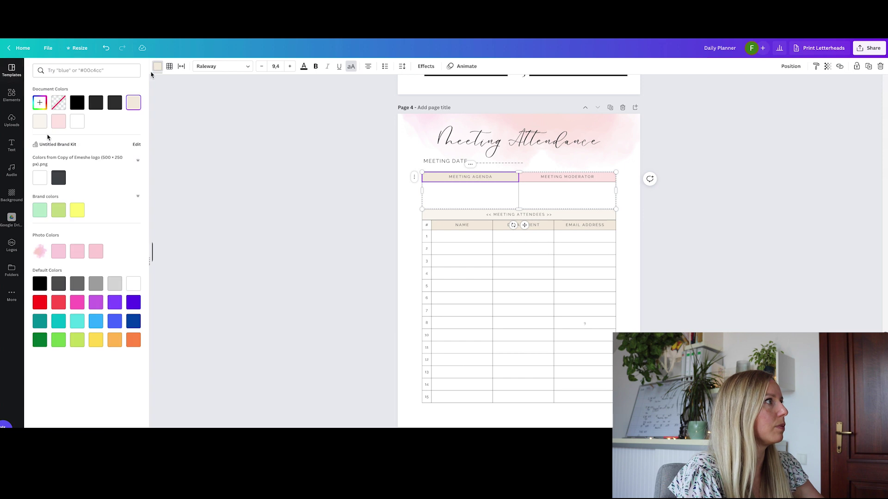
pyautogui.click(59, 122)
pyautogui.click(248, 149)
# Step: Fill the Meeting Attendees heading row with the light pink document color
pyautogui.click(501, 215)
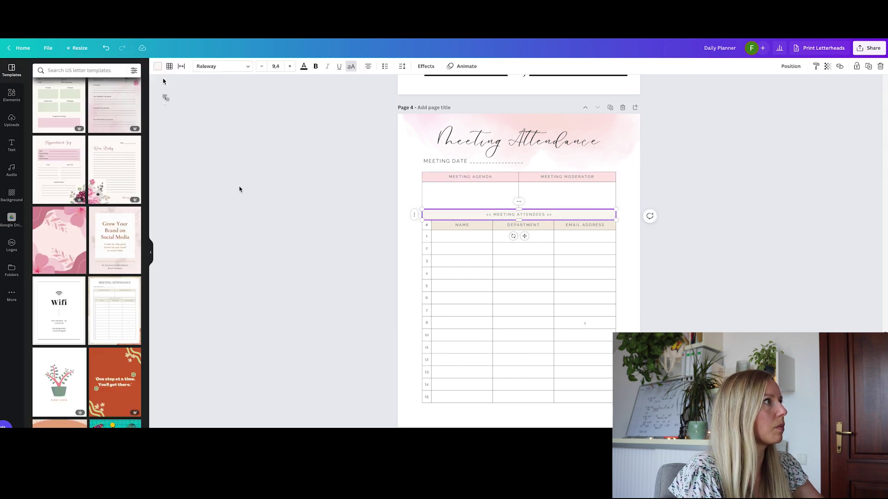
pyautogui.click(158, 67)
pyautogui.click(58, 121)
pyautogui.click(369, 205)
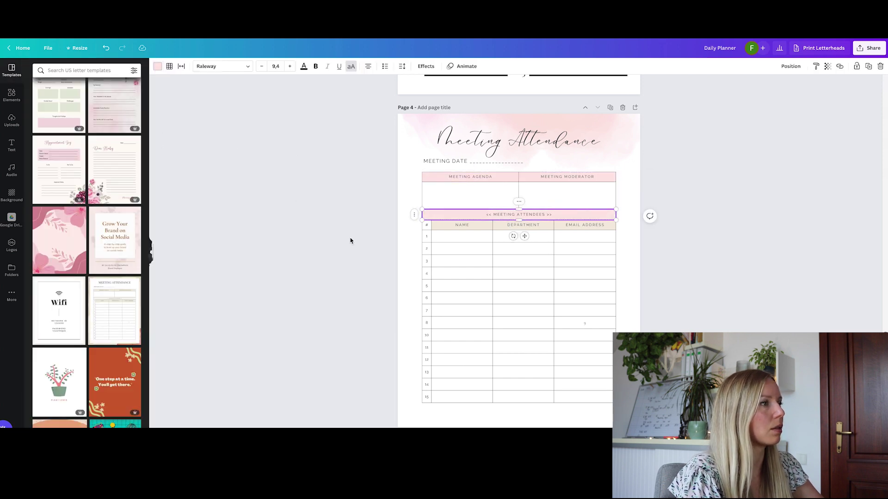
# Step: Fill the Name, Department and Email Address header cells of the attendee table with light pink
pyautogui.scroll(-1, 444, 208)
pyautogui.click(471, 197)
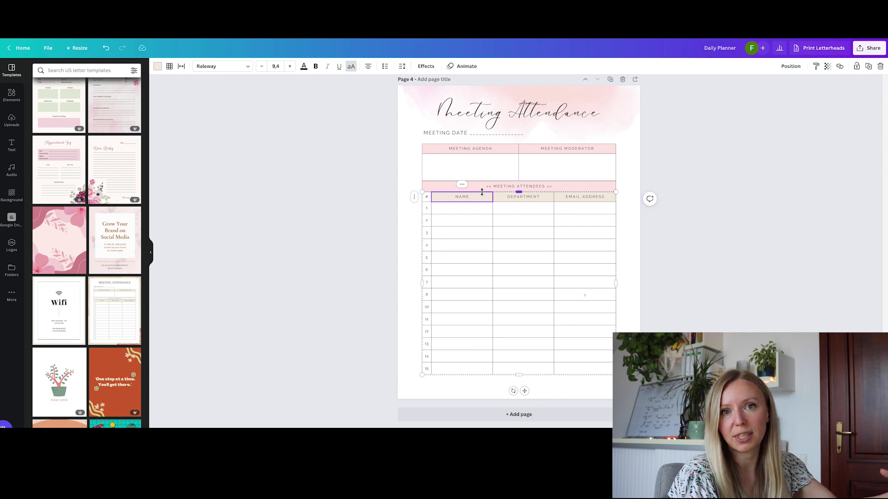
pyautogui.click(158, 66)
pyautogui.click(39, 122)
pyautogui.click(511, 199)
pyautogui.click(158, 66)
pyautogui.click(40, 121)
pyautogui.click(590, 200)
pyautogui.click(39, 121)
# Step: Change the Meeting Agenda, Meeting Moderator and Meeting Attendees headings to a serif font
pyautogui.click(470, 148)
pyautogui.click(222, 66)
pyautogui.click(567, 149)
pyautogui.click(213, 66)
pyautogui.click(91, 128)
pyautogui.click(505, 187)
pyautogui.click(86, 129)
# Step: Apply the same serif font to the Name, Department and Email Address column headings
pyautogui.click(446, 198)
pyautogui.click(86, 130)
pyautogui.click(513, 198)
pyautogui.click(66, 132)
pyautogui.click(575, 197)
pyautogui.click(74, 132)
pyautogui.click(368, 156)
pyautogui.click(369, 156)
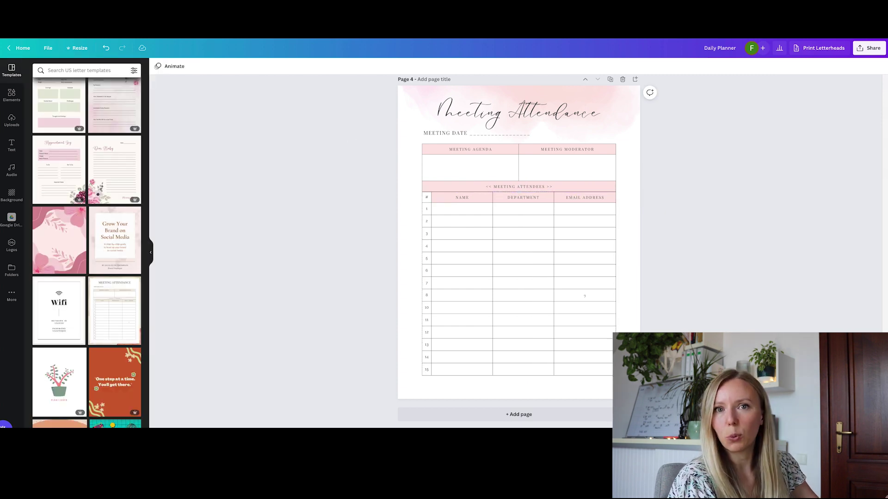